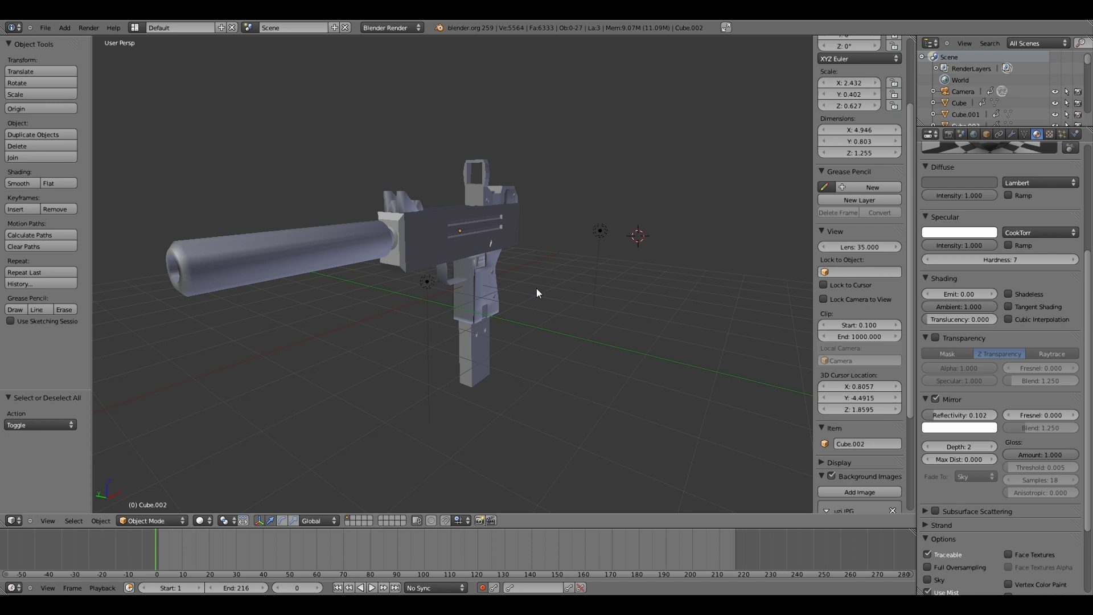
Examine the gun model from several sides, including the barrel, receiver slots and grip
{"action": "middle_click_drag", "start_coordinate": [536, 288], "coordinate": [338, 356]}
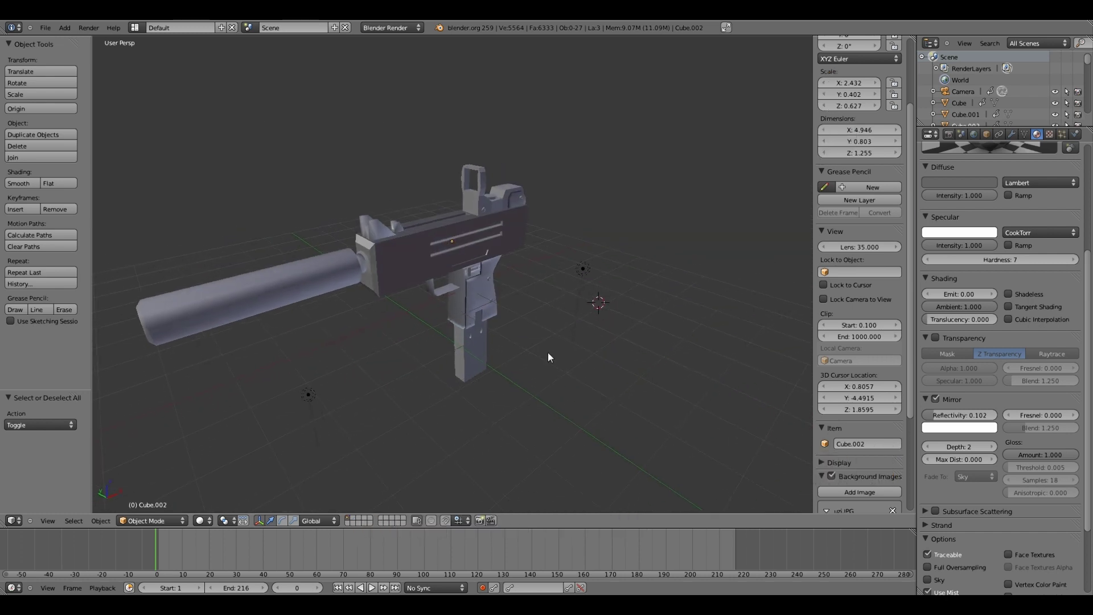
{"action": "middle_click_drag", "start_coordinate": [548, 357], "coordinate": [587, 356]}
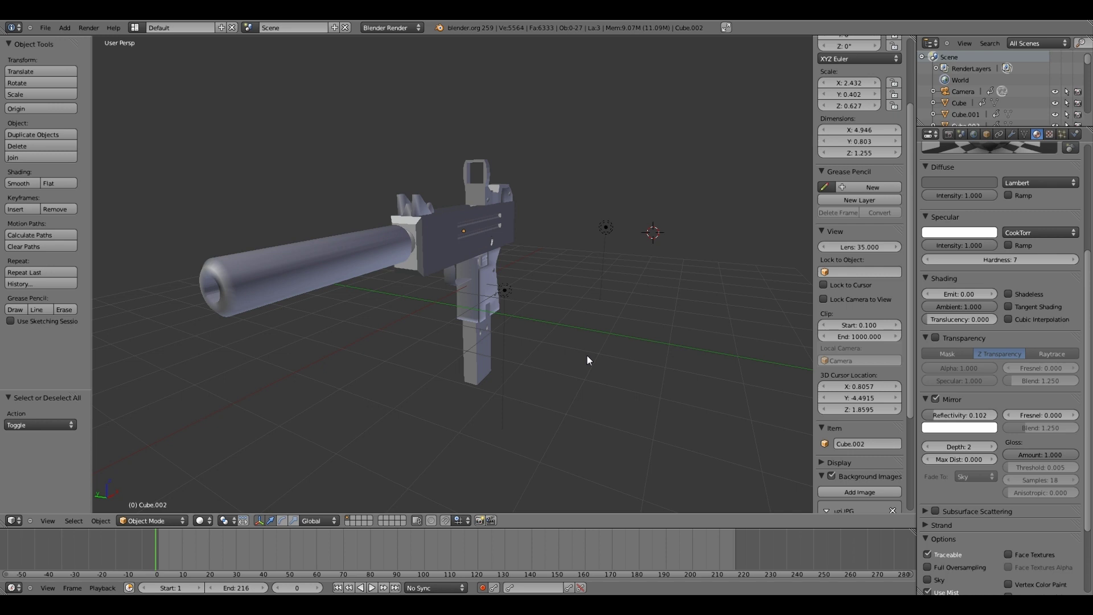
{"action": "middle_click_drag", "start_coordinate": [587, 356], "coordinate": [677, 384]}
{"action": "scroll", "coordinate": [564, 391], "scroll_direction": "up", "scroll_amount": 5}
{"action": "mouse_move", "coordinate": [564, 390]}
{"action": "middle_mouse_down"}
{"action": "mouse_move", "coordinate": [528, 408]}
{"action": "mouse_move", "coordinate": [654, 320]}
{"action": "mouse_move", "coordinate": [598, 326]}
{"action": "mouse_move", "coordinate": [598, 355]}
{"action": "mouse_move", "coordinate": [459, 361]}
{"action": "mouse_move", "coordinate": [548, 380]}
{"action": "mouse_move", "coordinate": [459, 388]}
{"action": "mouse_move", "coordinate": [538, 357]}
{"action": "mouse_move", "coordinate": [421, 384]}
{"action": "mouse_move", "coordinate": [623, 358]}
{"action": "mouse_move", "coordinate": [415, 384]}
{"action": "mouse_move", "coordinate": [555, 370]}
{"action": "mouse_move", "coordinate": [654, 386]}
{"action": "mouse_move", "coordinate": [573, 371]}
{"action": "mouse_move", "coordinate": [565, 390]}
{"action": "mouse_move", "coordinate": [537, 401]}
{"action": "mouse_move", "coordinate": [555, 391]}
{"action": "middle_mouse_up"}
{"action": "scroll", "coordinate": [655, 320], "scroll_direction": "down", "scroll_amount": 6}
{"action": "scroll", "coordinate": [654, 386], "scroll_direction": "up", "scroll_amount": 2}
{"action": "scroll", "coordinate": [537, 400], "scroll_direction": "down", "scroll_amount": 3}
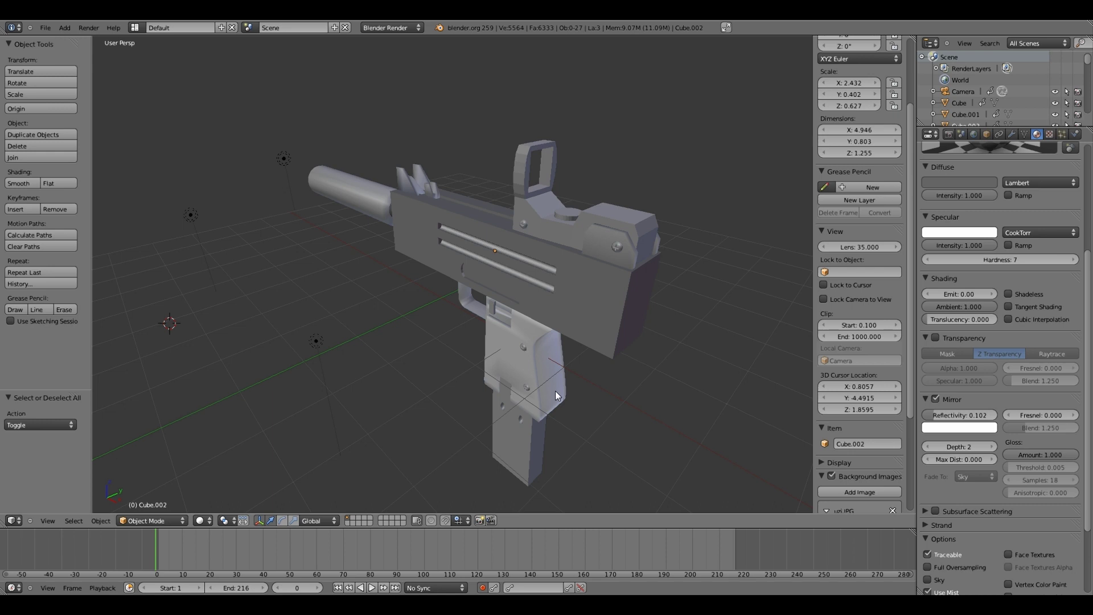
{"action": "middle_click_drag", "start_coordinate": [555, 390], "coordinate": [496, 237]}
{"action": "right_click", "coordinate": [647, 323]}
{"action": "scroll", "coordinate": [590, 353], "scroll_direction": "up", "scroll_amount": 5}
{"action": "scroll", "coordinate": [545, 289], "scroll_direction": "down", "scroll_amount": 4}
{"action": "middle_click_drag", "start_coordinate": [544, 289], "coordinate": [506, 341]}
Add a cube mesh and move it clear of the gun, beside the barrel
{"action": "scroll", "coordinate": [601, 325], "scroll_direction": "down", "scroll_amount": 4}
{"action": "key", "text": "shift+a"}
{"action": "mouse_move", "coordinate": [441, 341]}
{"action": "left_click", "coordinate": [482, 354]}
{"action": "scroll", "coordinate": [513, 343], "scroll_direction": "down", "scroll_amount": 2}
{"action": "left_click_drag", "start_coordinate": [470, 284], "coordinate": [411, 268]}
{"action": "left_click", "coordinate": [410, 269]}
{"action": "key", "text": "a"}
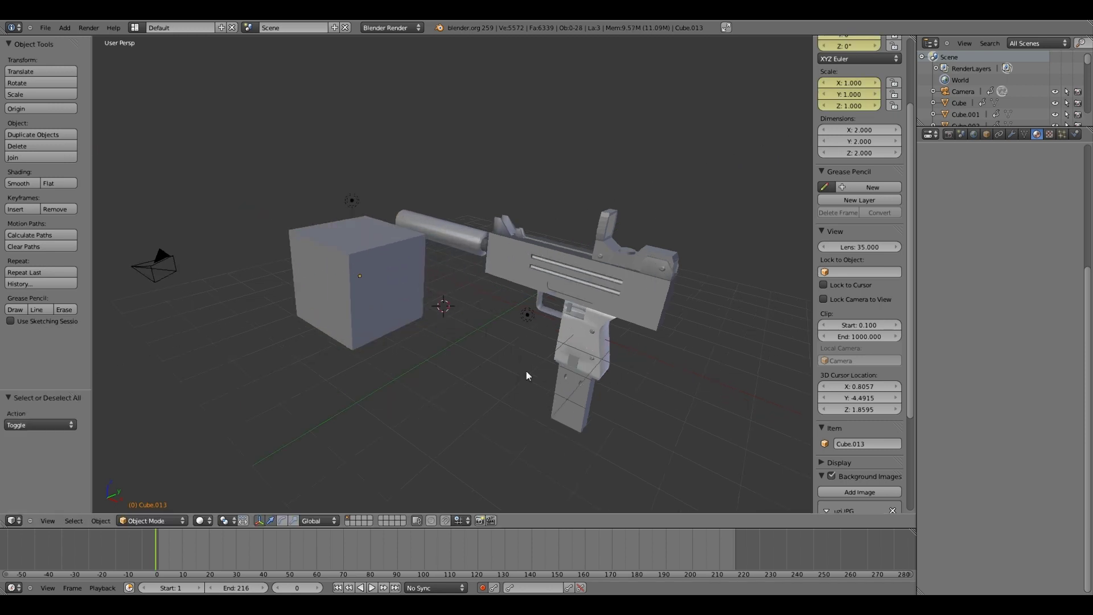
{"action": "scroll", "coordinate": [613, 346], "scroll_direction": "up", "scroll_amount": 5}
{"action": "mouse_move", "coordinate": [603, 345]}
{"action": "middle_mouse_down"}
{"action": "mouse_move", "coordinate": [739, 315]}
{"action": "mouse_move", "coordinate": [615, 317]}
{"action": "mouse_move", "coordinate": [609, 340]}
{"action": "middle_mouse_up"}
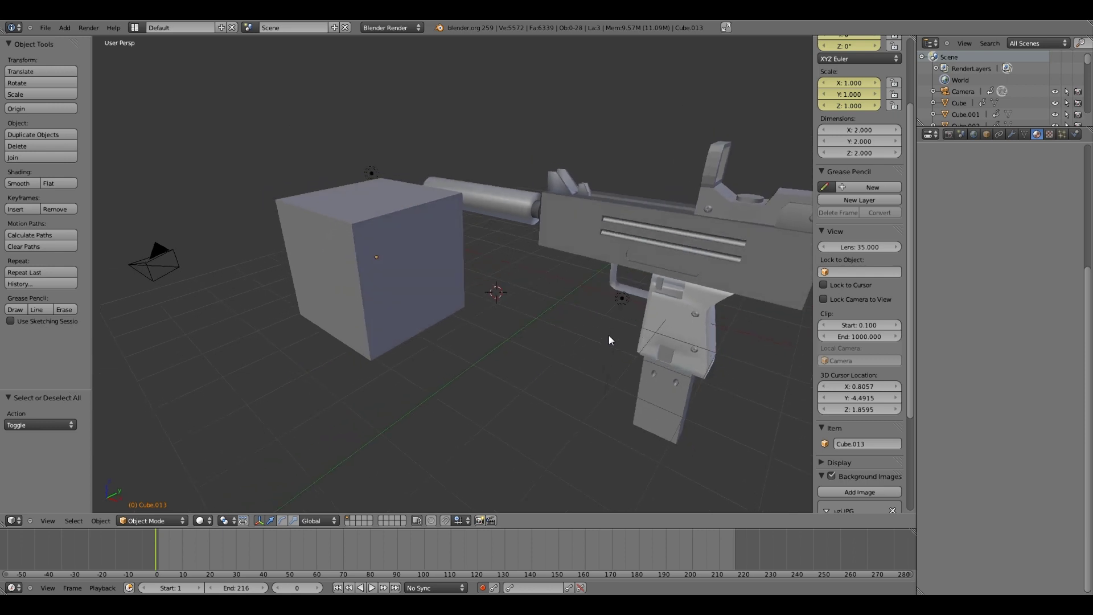
{"action": "middle_click_drag", "start_coordinate": [610, 336], "coordinate": [647, 261]}
{"action": "right_click", "coordinate": [600, 302]}
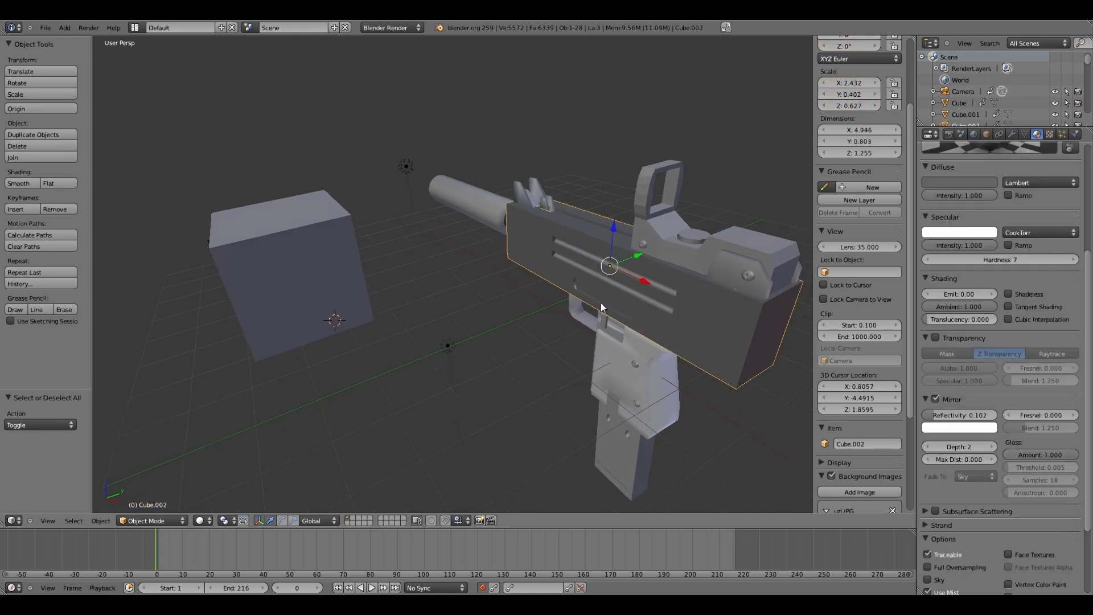
{"action": "key", "text": "a"}
Move the cube 0.269 units along the Y axis and deselect it
{"action": "middle_click_drag", "start_coordinate": [600, 302], "coordinate": [496, 335]}
{"action": "right_click", "coordinate": [468, 272]}
{"action": "middle_click_drag", "start_coordinate": [699, 398], "coordinate": [710, 362]}
{"action": "left_click_drag", "start_coordinate": [400, 253], "coordinate": [411, 243]}
{"action": "left_click", "coordinate": [411, 244]}
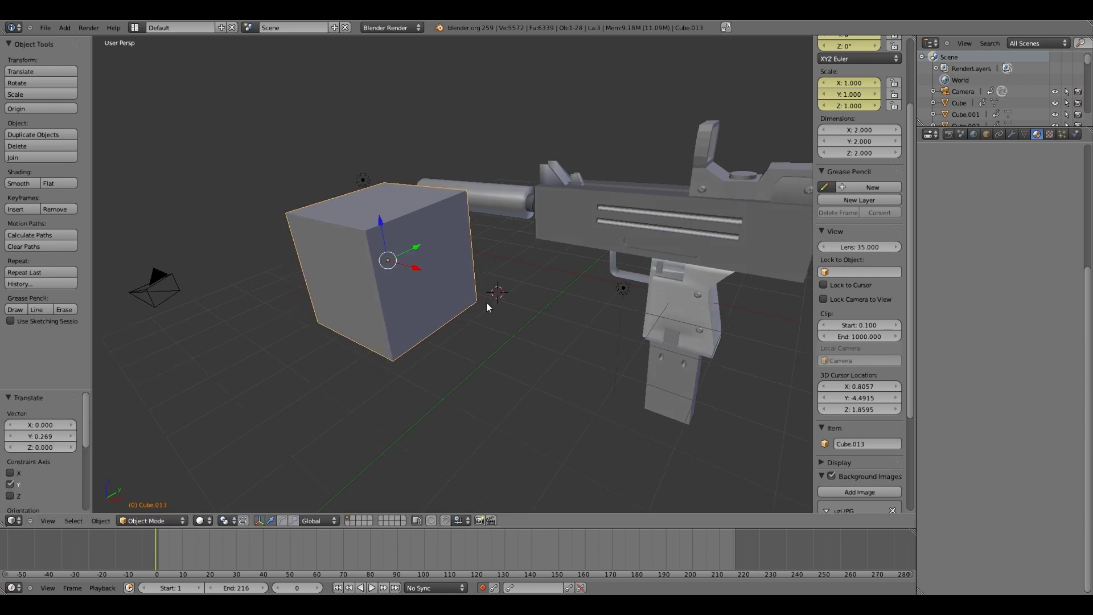
{"action": "key", "text": "a"}
Add a cylinder mesh and move it along the X axis to about 1.131, between the cube and the gun
{"action": "key", "text": "shift+a"}
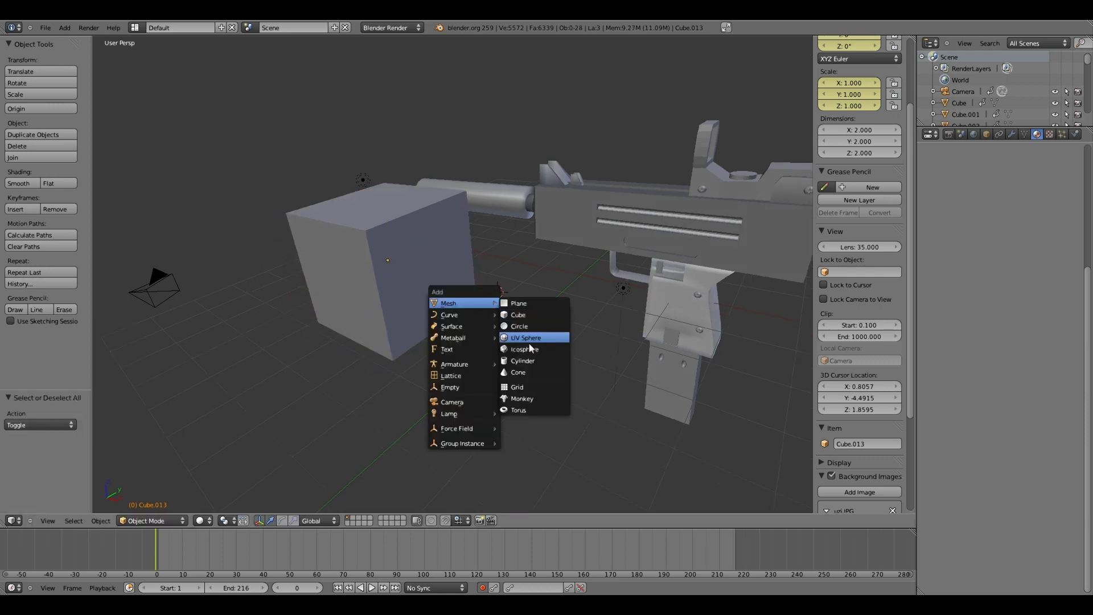
{"action": "left_click", "coordinate": [531, 360]}
{"action": "scroll", "coordinate": [544, 334], "scroll_direction": "down", "scroll_amount": 2}
{"action": "key", "text": "g"}
{"action": "key", "text": "x"}
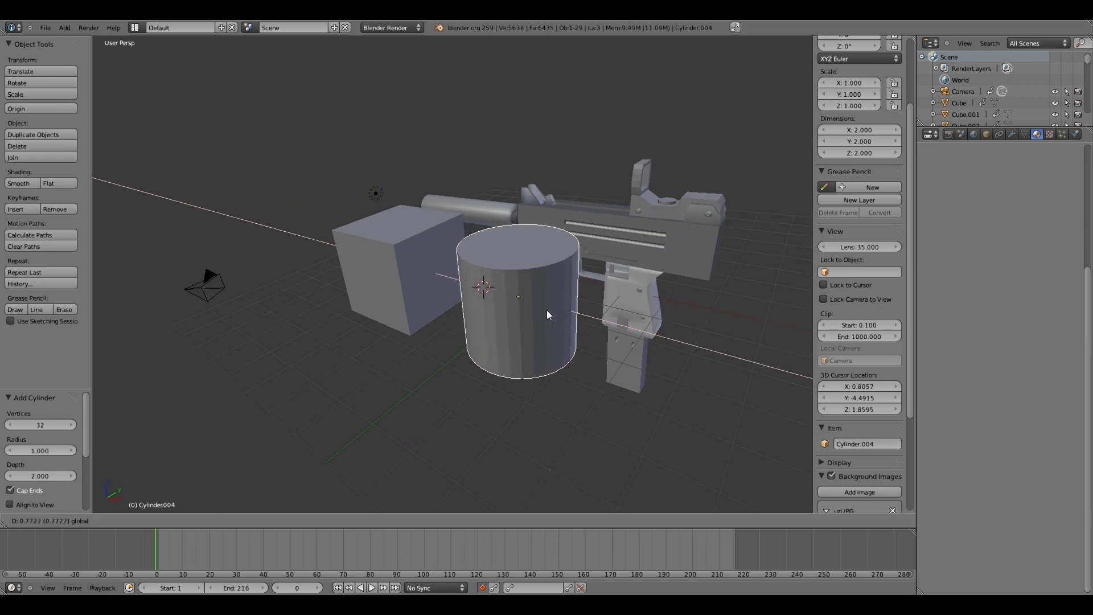
{"action": "left_click", "coordinate": [546, 310]}
{"action": "left_click", "coordinate": [562, 302]}
Set the cylinder's Y rotation to 90° and scale it uniformly to about 0.646
{"action": "left_click_drag", "start_coordinate": [555, 306], "coordinate": [523, 269]}
{"action": "left_click", "coordinate": [282, 520]}
{"action": "left_click", "coordinate": [986, 134]}
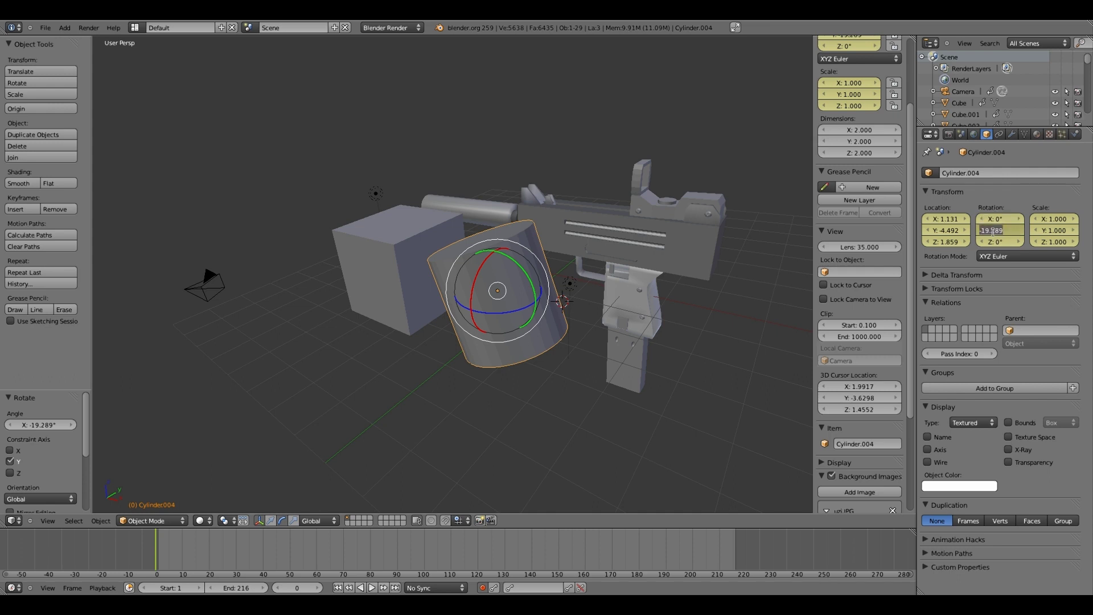
{"action": "key", "text": "Return"}
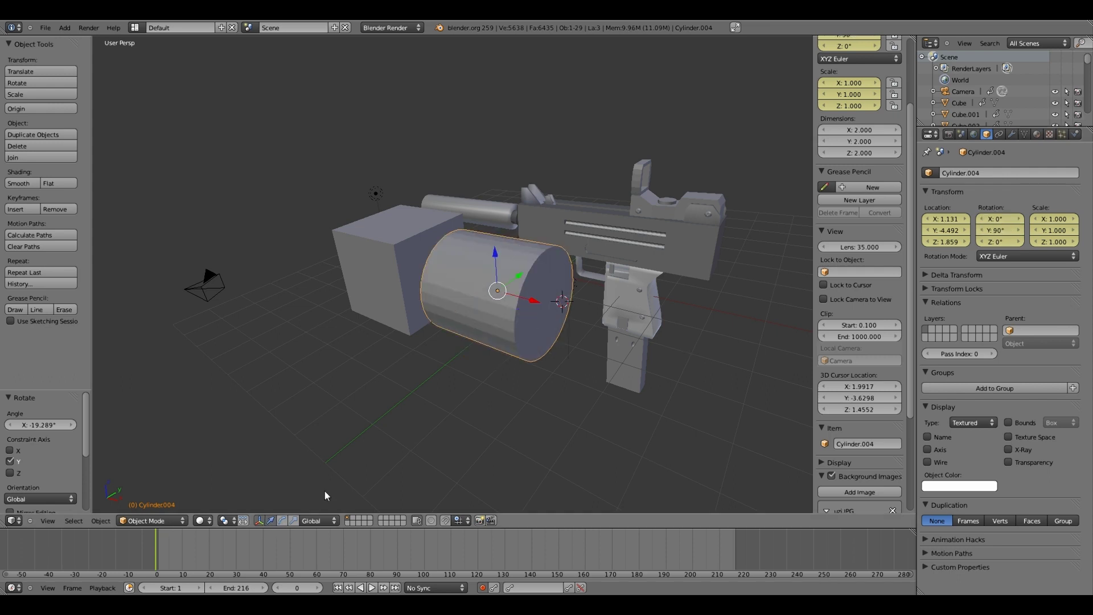
{"action": "key", "text": "s"}
{"action": "left_click", "coordinate": [528, 271]}
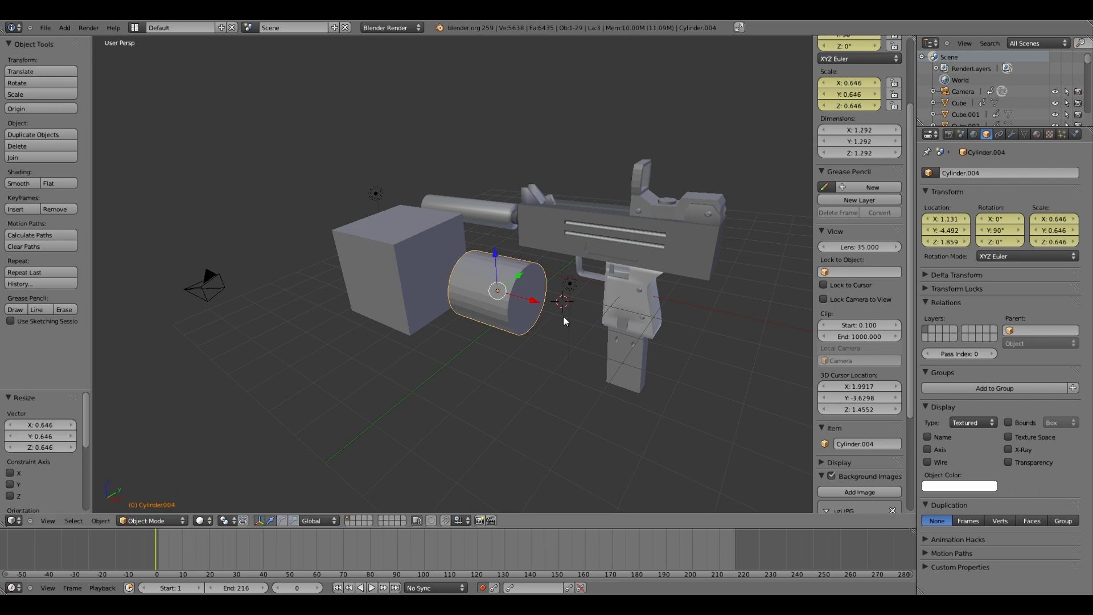
Move the cylinder into the side of the cube, to about X -0.998 and Y -4.375
{"action": "scroll", "coordinate": [562, 315], "scroll_direction": "up", "scroll_amount": 5}
{"action": "left_click_drag", "start_coordinate": [616, 323], "coordinate": [498, 309]}
{"action": "middle_click_drag", "start_coordinate": [523, 325], "coordinate": [505, 330]}
{"action": "left_click_drag", "start_coordinate": [365, 286], "coordinate": [376, 278]}
{"action": "middle_click_drag", "start_coordinate": [436, 308], "coordinate": [630, 346]}
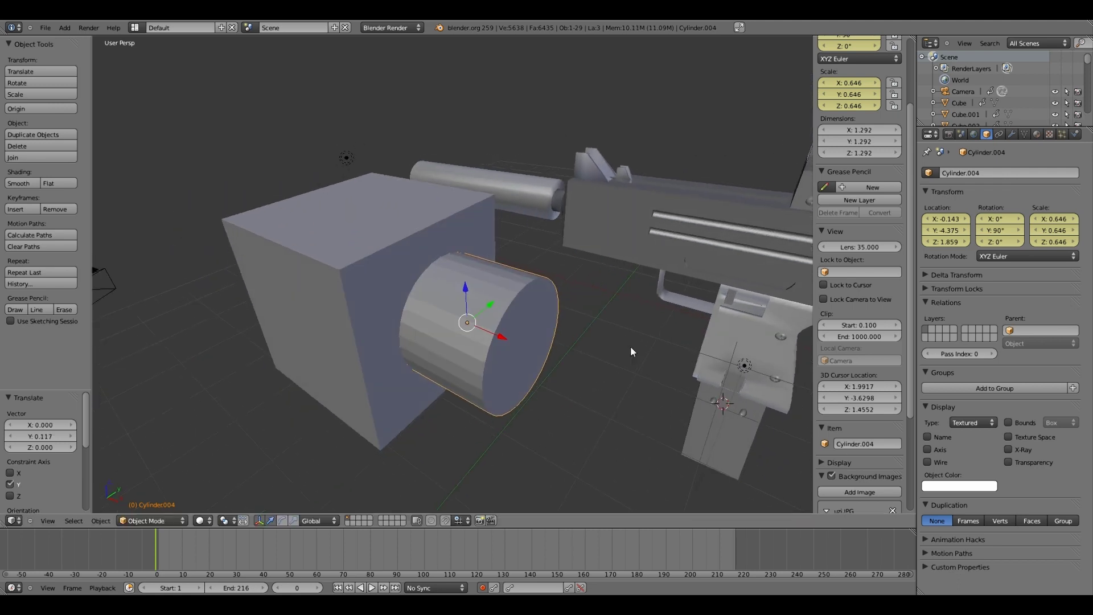
{"action": "left_click_drag", "start_coordinate": [501, 337], "coordinate": [424, 298]}
{"action": "middle_click_drag", "start_coordinate": [529, 299], "coordinate": [354, 477]}
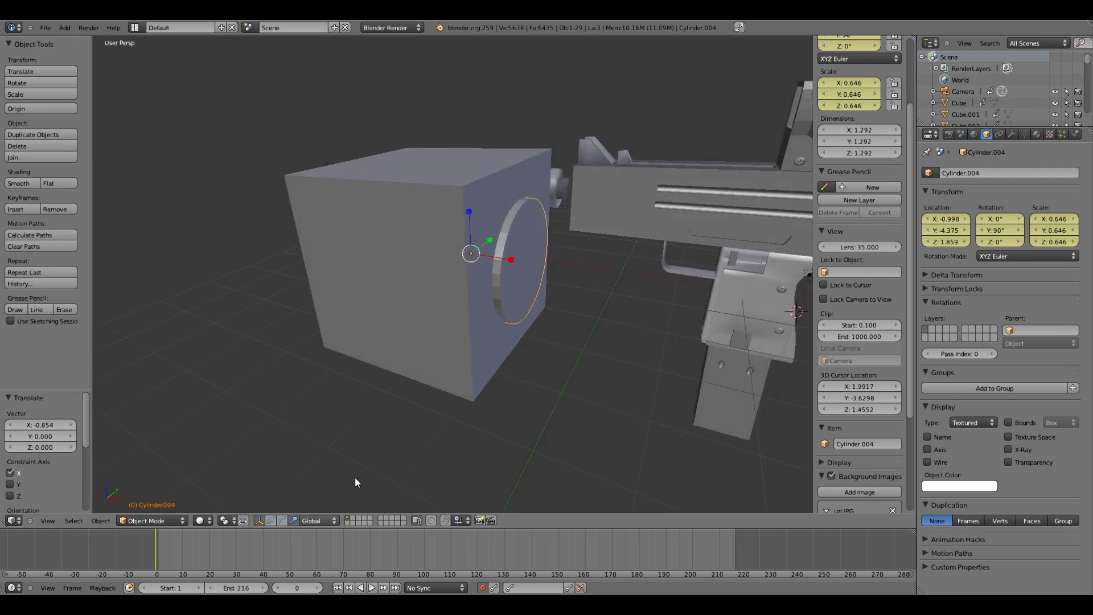
Stretch the cylinder along global X to about 5.76 units long and shift it to about X -1.614 so it passes through the cube
{"action": "key", "text": "s"}
{"action": "key", "text": "x"}
{"action": "left_click", "coordinate": [620, 289]}
{"action": "middle_click_drag", "start_coordinate": [620, 289], "coordinate": [570, 336]}
{"action": "key", "text": "g"}
{"action": "key", "text": "x"}
{"action": "left_click", "coordinate": [508, 248]}
{"action": "key", "text": "a"}
{"action": "right_click", "coordinate": [531, 321]}
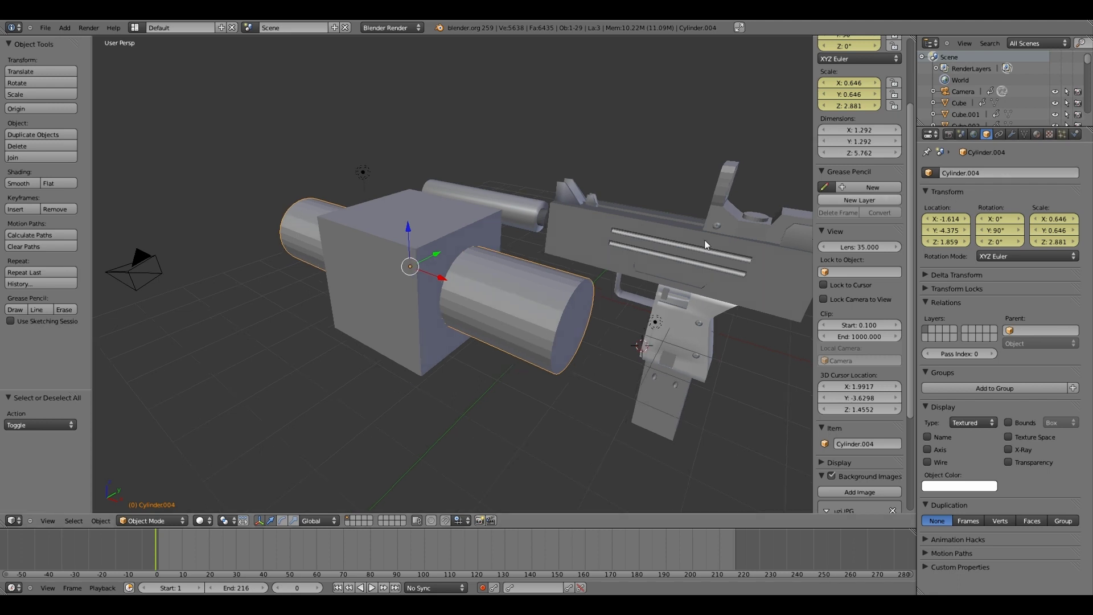
Add a Boolean modifier to the cube and set its operation to Difference
{"action": "right_click", "coordinate": [376, 311]}
{"action": "left_click", "coordinate": [1012, 135]}
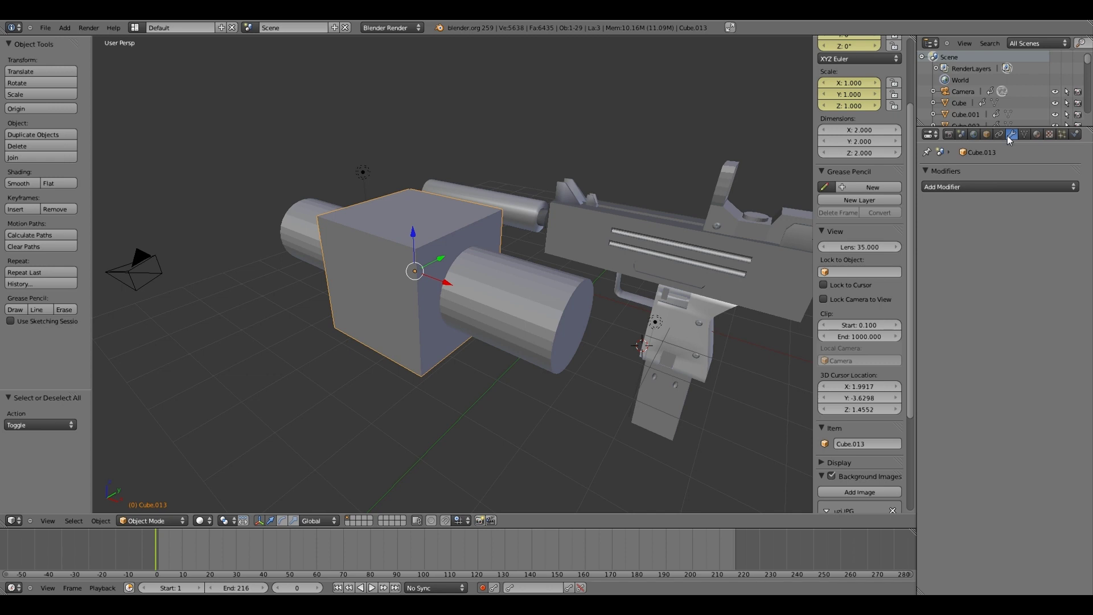
{"action": "left_click", "coordinate": [992, 188]}
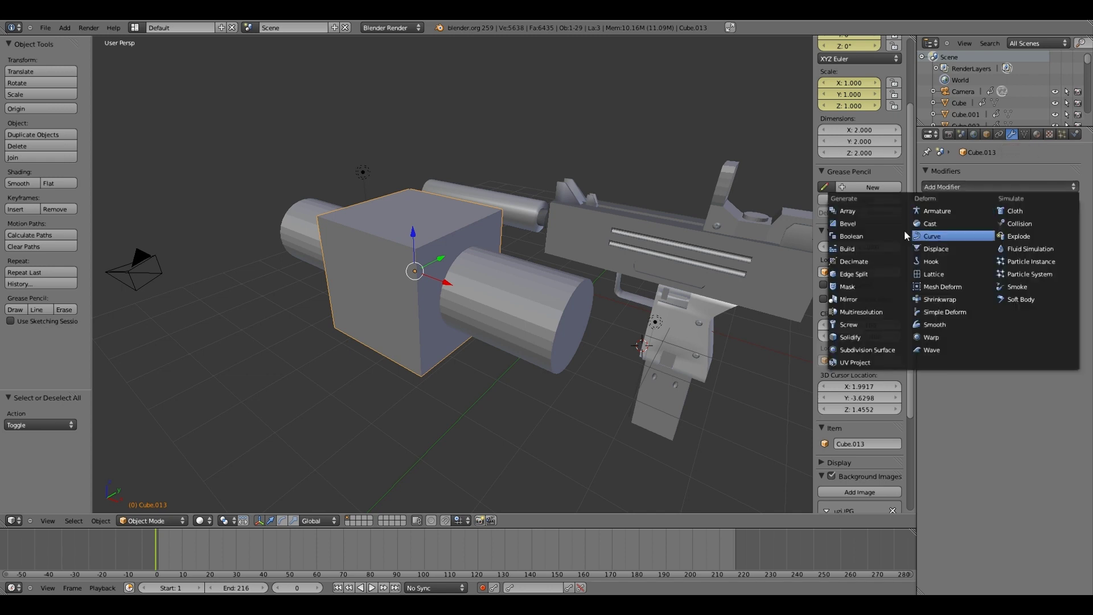
{"action": "left_click", "coordinate": [857, 236]}
{"action": "left_click", "coordinate": [968, 252]}
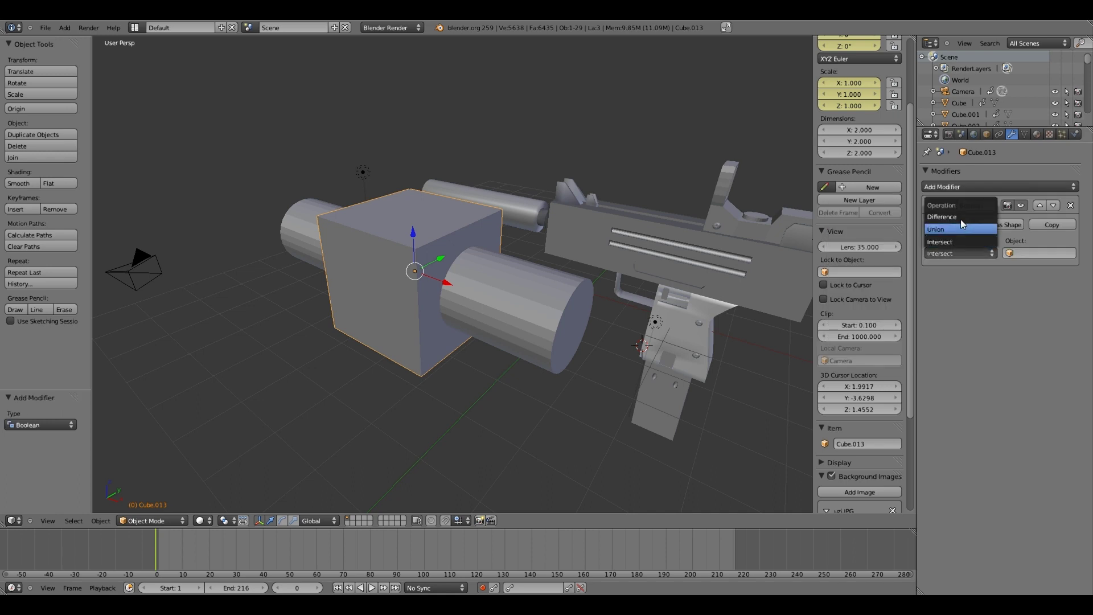
{"action": "left_click", "coordinate": [960, 218]}
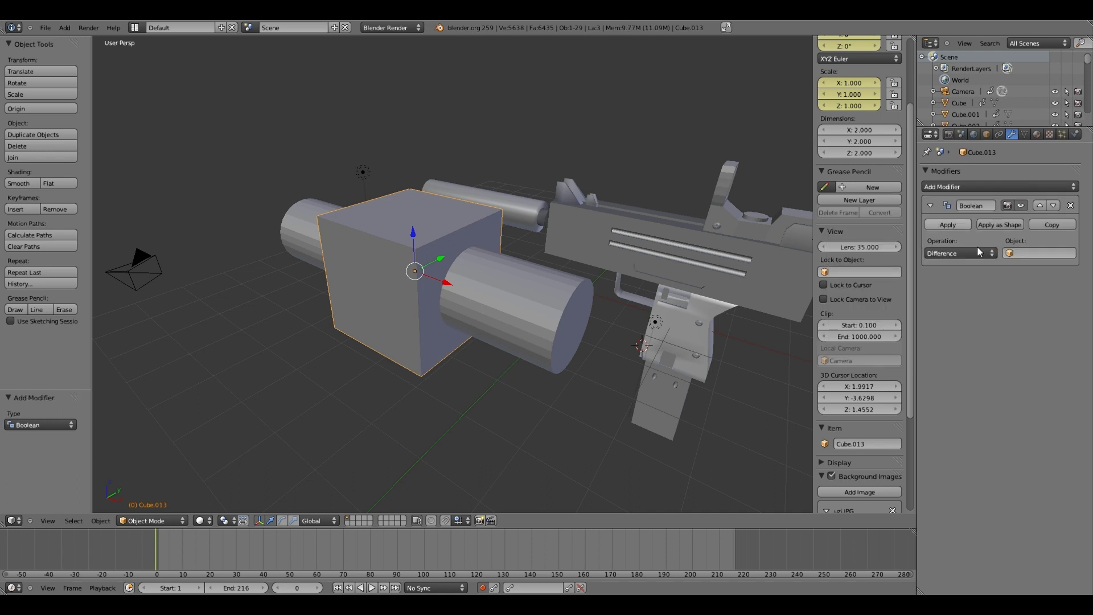
Choose Cylinder.004 as the Boolean modifier's object and apply the modifier to the cube
{"action": "left_click", "coordinate": [1027, 254]}
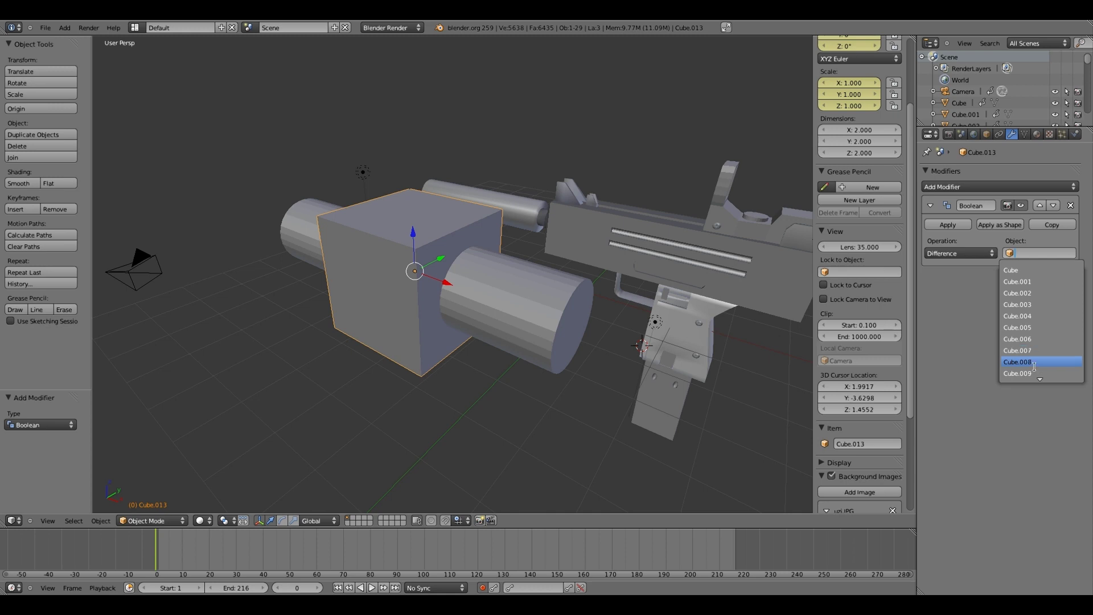
{"action": "scroll", "coordinate": [1033, 365], "scroll_direction": "down", "scroll_amount": 2}
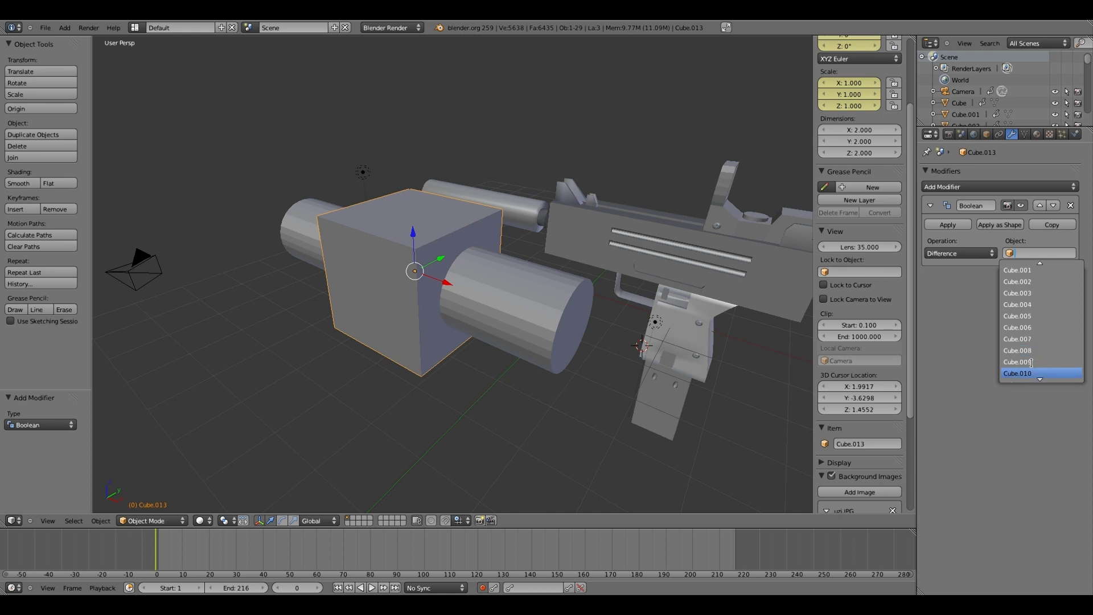
{"action": "scroll", "coordinate": [1032, 363], "scroll_direction": "down", "scroll_amount": 3}
{"action": "scroll", "coordinate": [1033, 363], "scroll_direction": "down", "scroll_amount": 1}
{"action": "left_click", "coordinate": [1033, 373]}
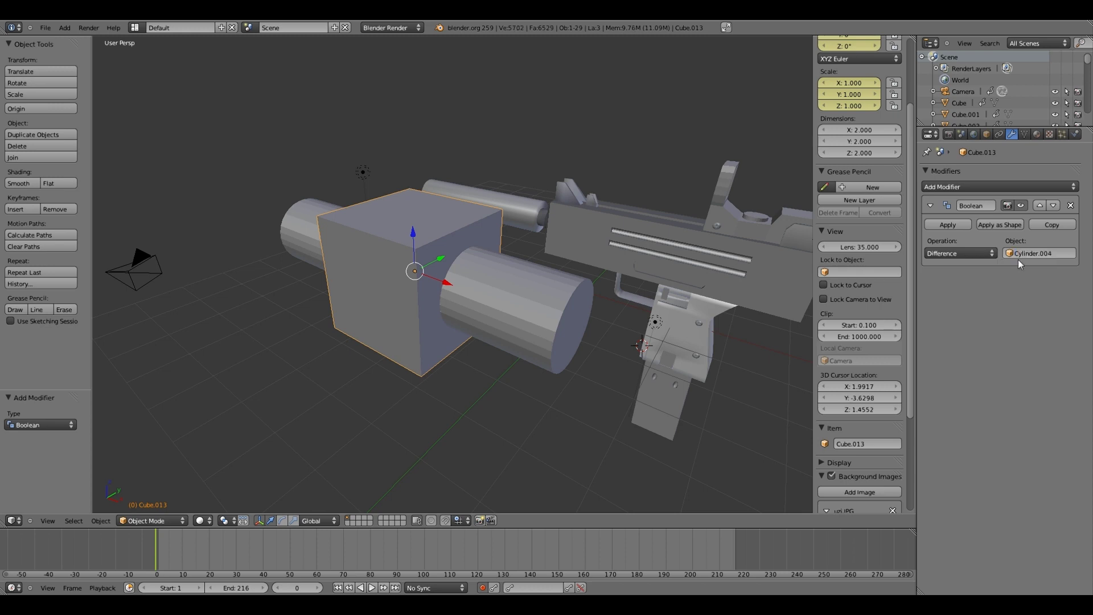
{"action": "left_click", "coordinate": [948, 224]}
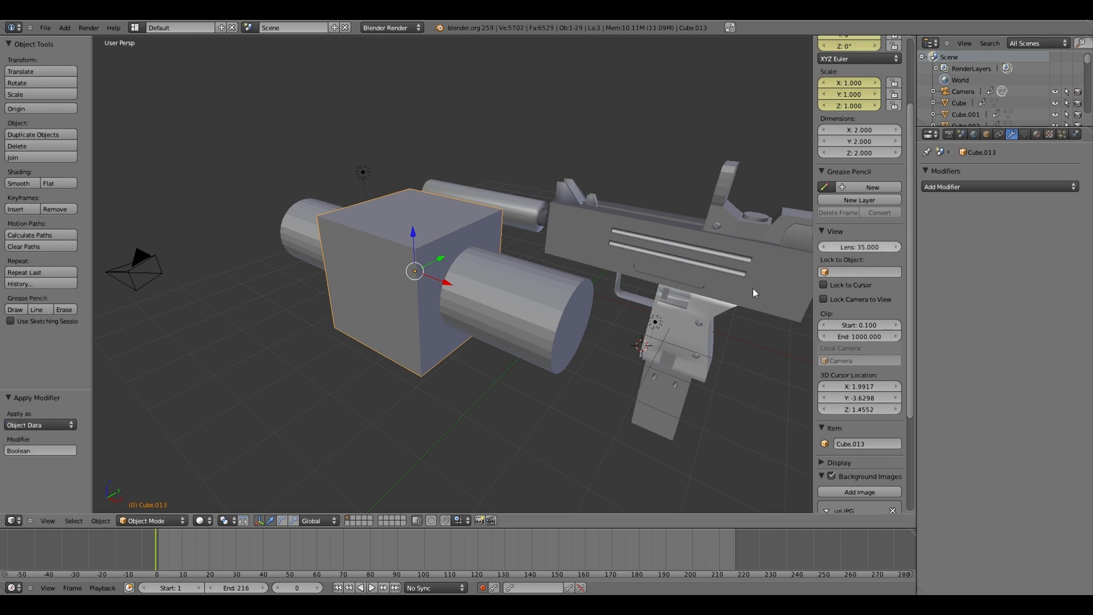
Delete the cylinder that runs through the cube
{"action": "right_click", "coordinate": [525, 291]}
{"action": "key", "text": "x"}
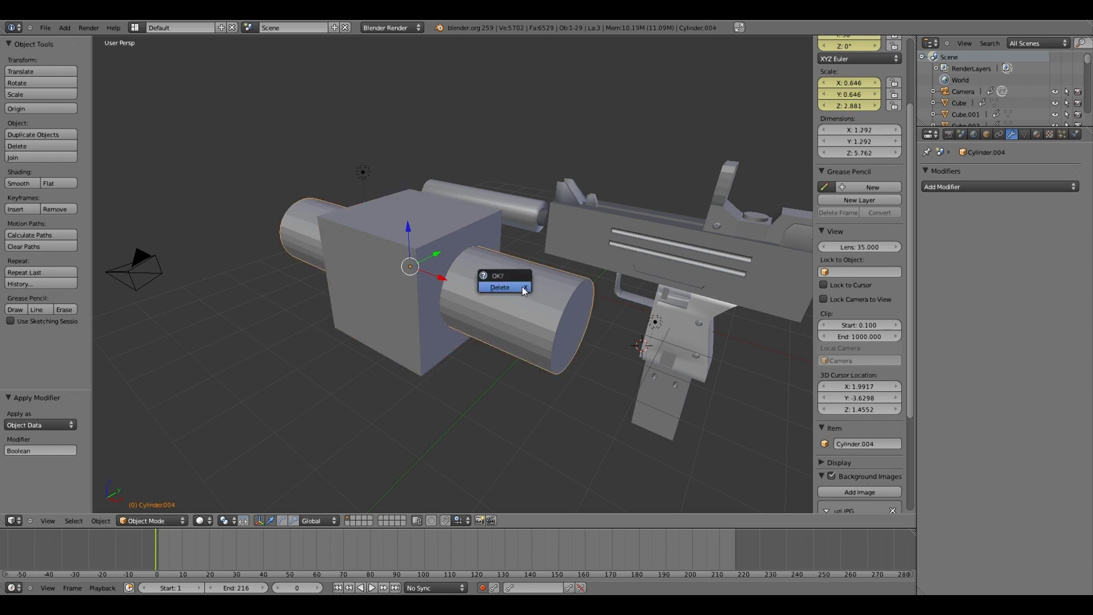
{"action": "left_click", "coordinate": [521, 286]}
{"action": "middle_click_drag", "start_coordinate": [521, 286], "coordinate": [541, 334]}
{"action": "scroll", "coordinate": [561, 273], "scroll_direction": "up", "scroll_amount": 4}
{"action": "scroll", "coordinate": [562, 278], "scroll_direction": "down", "scroll_amount": 2}
{"action": "scroll", "coordinate": [476, 279], "scroll_direction": "up", "scroll_amount": 3}
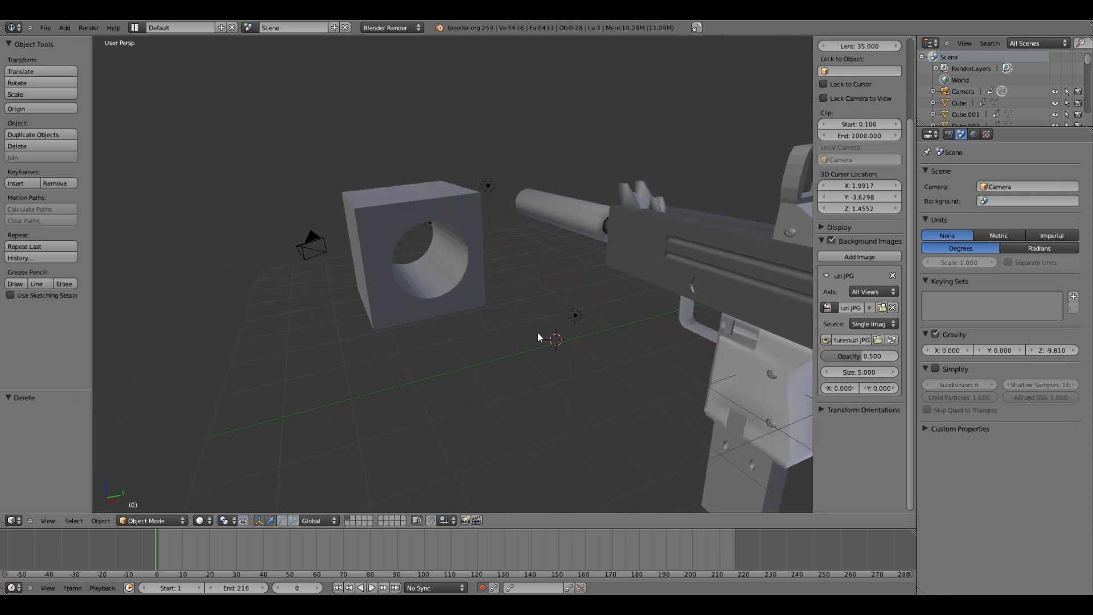
Add another cylinder of radius 1 and depth 2, and move it along X towards the cube
{"action": "key", "text": "shift+a"}
{"action": "mouse_move", "coordinate": [542, 334]}
{"action": "left_click", "coordinate": [575, 390]}
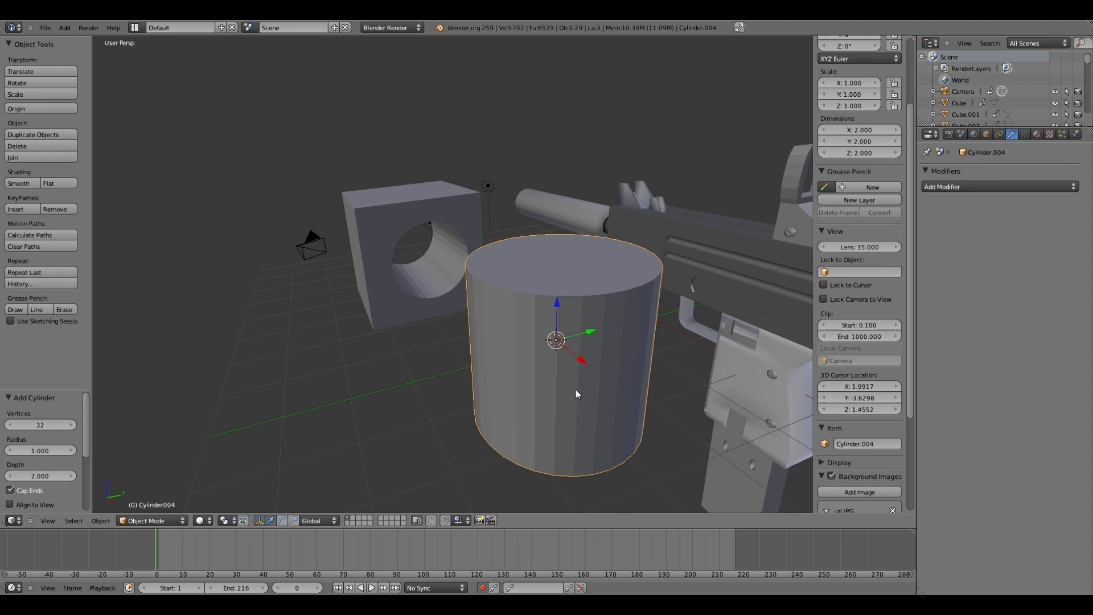
{"action": "scroll", "coordinate": [581, 368], "scroll_direction": "down", "scroll_amount": 2}
{"action": "left_click_drag", "start_coordinate": [542, 335], "coordinate": [494, 293]}
Raise the cylinder and shift it along Y so it overlaps the cube's near vertical corner, with a final Z move of about 0.02
{"action": "left_click_drag", "start_coordinate": [473, 236], "coordinate": [473, 218]}
{"action": "left_click_drag", "start_coordinate": [511, 257], "coordinate": [396, 288]}
{"action": "left_click", "coordinate": [396, 292]}
{"action": "middle_click_drag", "start_coordinate": [397, 293], "coordinate": [582, 369]}
{"action": "key", "text": "g"}
{"action": "key", "text": "z"}
{"action": "left_click", "coordinate": [409, 261]}
{"action": "middle_click_drag", "start_coordinate": [410, 261], "coordinate": [562, 319]}
{"action": "scroll", "coordinate": [531, 384], "scroll_direction": "up", "scroll_amount": 5}
{"action": "scroll", "coordinate": [516, 396], "scroll_direction": "down", "scroll_amount": 5}
Add a Boolean Difference modifier to the cube with the upright cylinder as its object, and apply it
{"action": "right_click", "coordinate": [560, 320]}
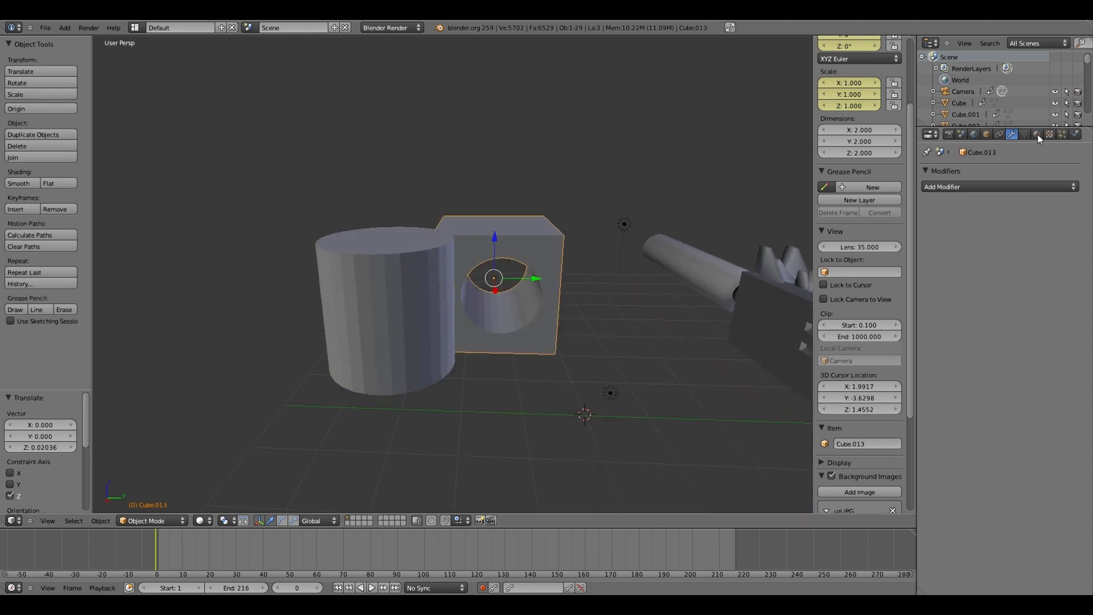
{"action": "left_click", "coordinate": [1019, 187]}
{"action": "left_click", "coordinate": [960, 248]}
{"action": "left_click", "coordinate": [966, 254]}
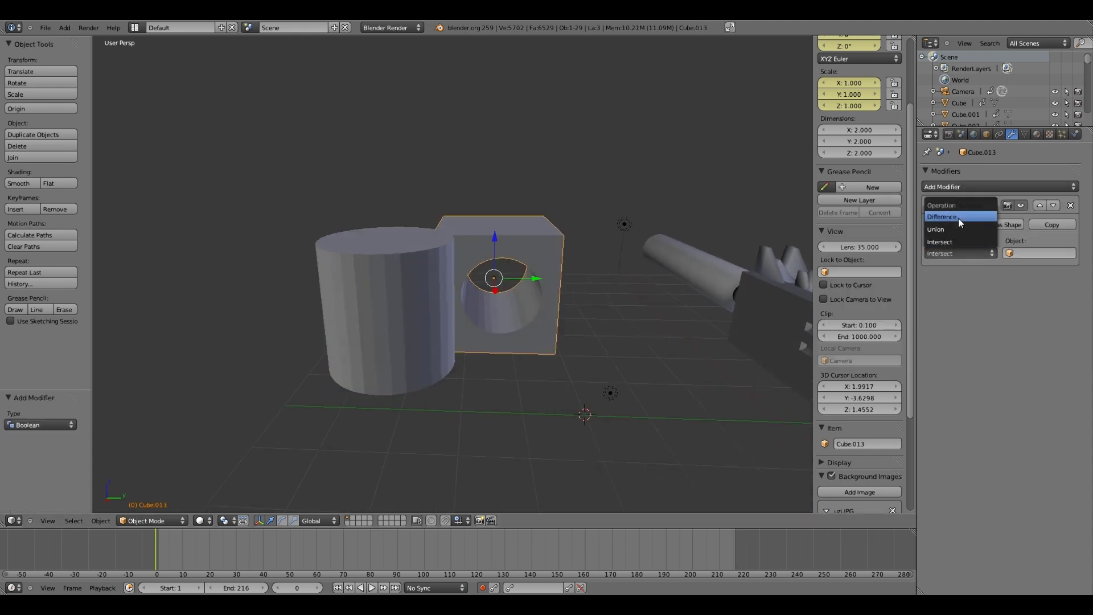
{"action": "left_click", "coordinate": [958, 217]}
{"action": "left_click", "coordinate": [1039, 253]}
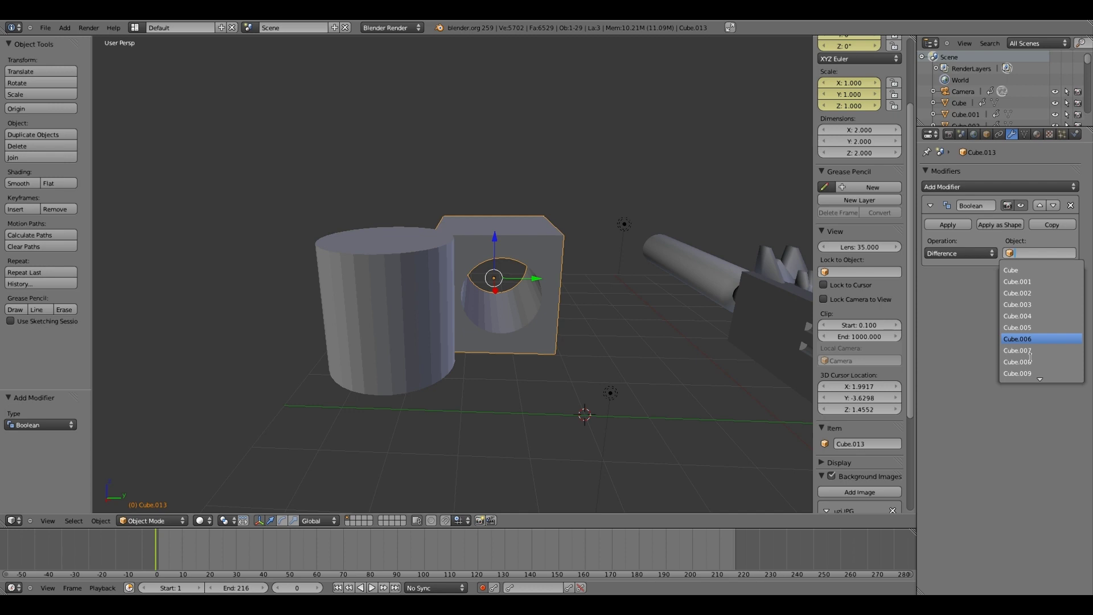
{"action": "scroll", "coordinate": [1031, 365], "scroll_direction": "down", "scroll_amount": 2}
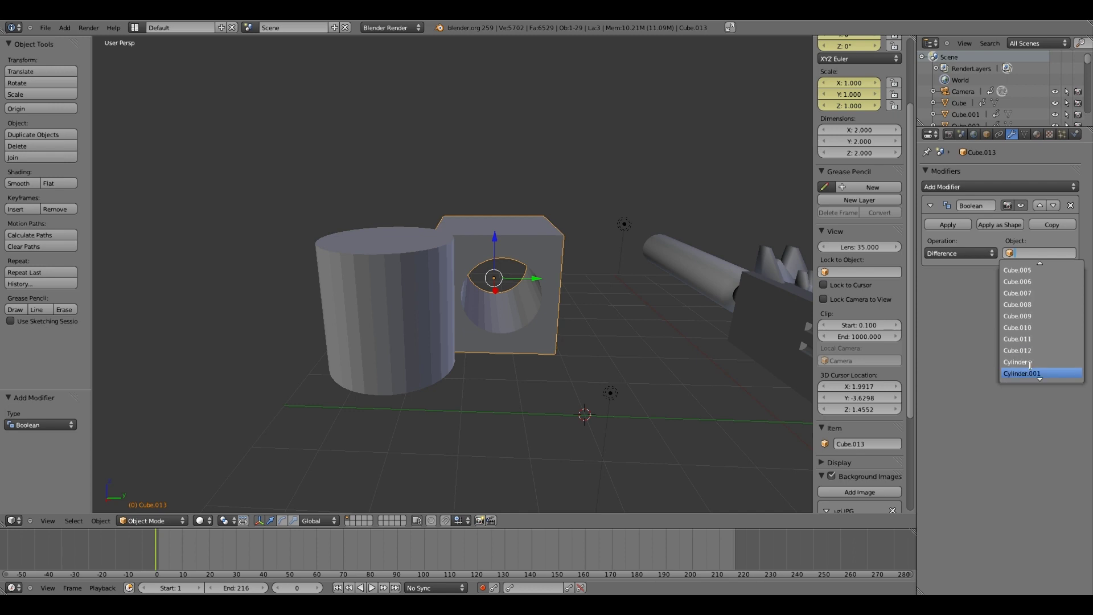
{"action": "left_click", "coordinate": [1030, 371]}
{"action": "left_click", "coordinate": [950, 225]}
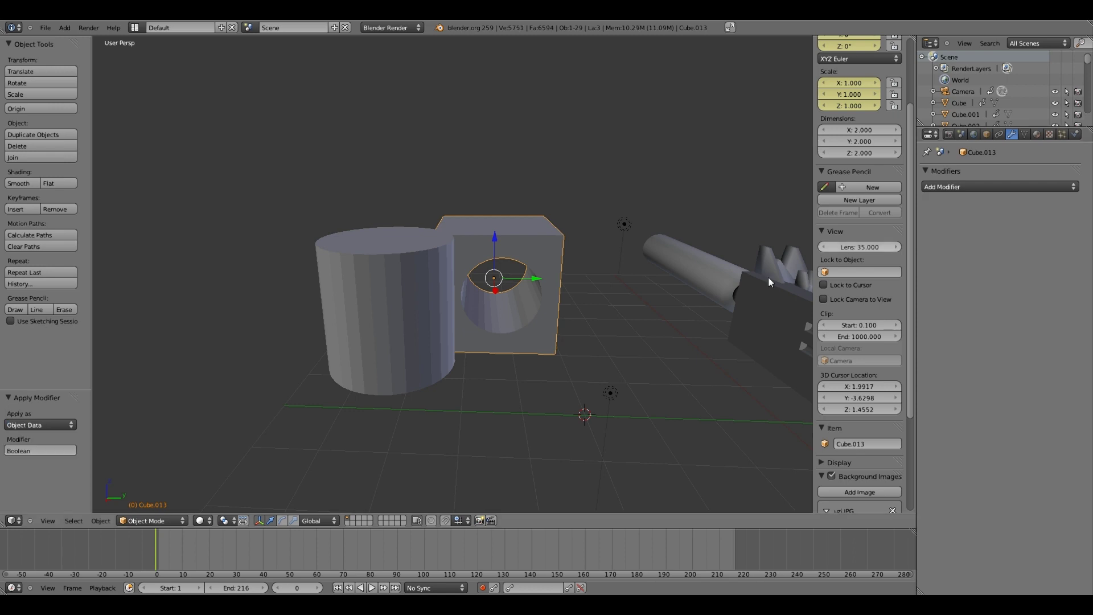
Delete the upright cylinder at the cube's corner and inspect the cut it made
{"action": "right_click", "coordinate": [380, 306]}
{"action": "key", "text": "x"}
{"action": "left_click", "coordinate": [380, 304]}
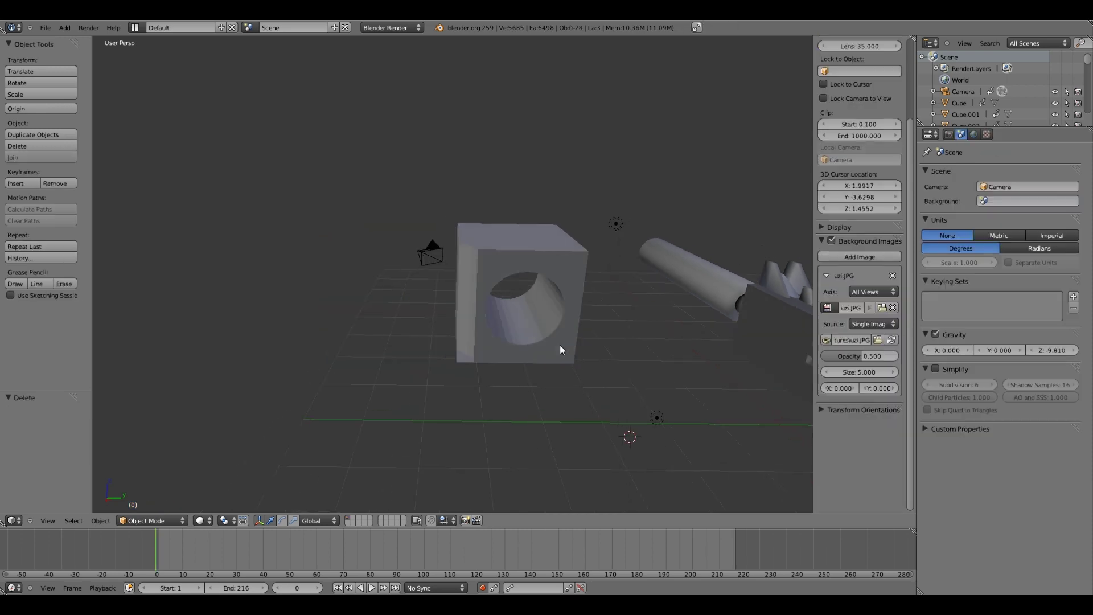
{"action": "scroll", "coordinate": [574, 361], "scroll_direction": "up", "scroll_amount": 5}
{"action": "right_click", "coordinate": [579, 357]}
{"action": "middle_click_drag", "start_coordinate": [580, 357], "coordinate": [511, 433]}
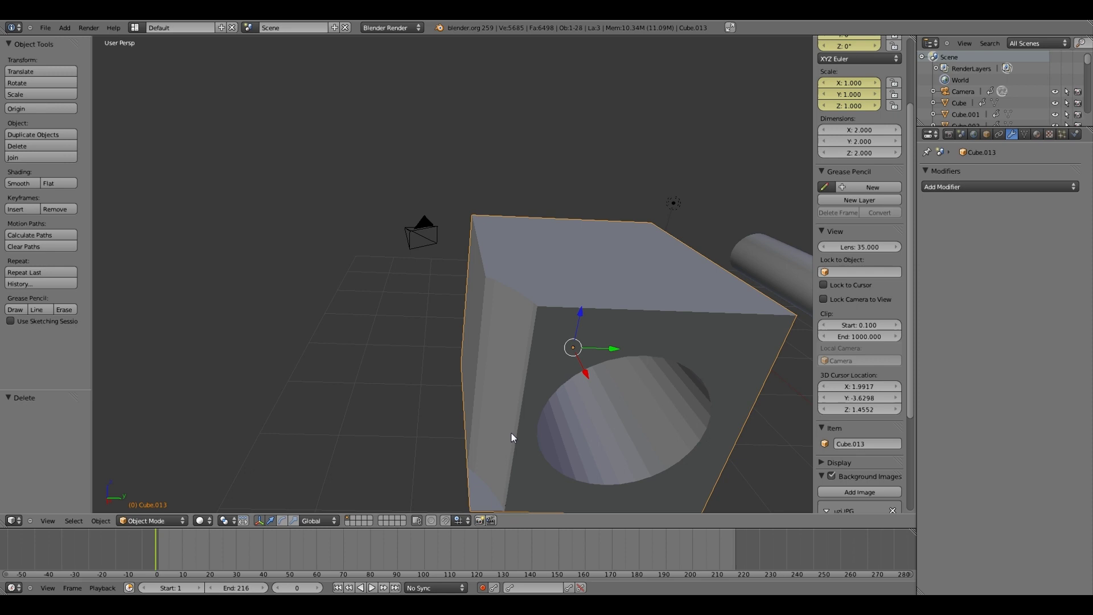
{"action": "scroll", "coordinate": [503, 410], "scroll_direction": "down", "scroll_amount": 3}
{"action": "key", "text": "a"}
{"action": "middle_click_drag", "start_coordinate": [497, 387], "coordinate": [603, 373]}
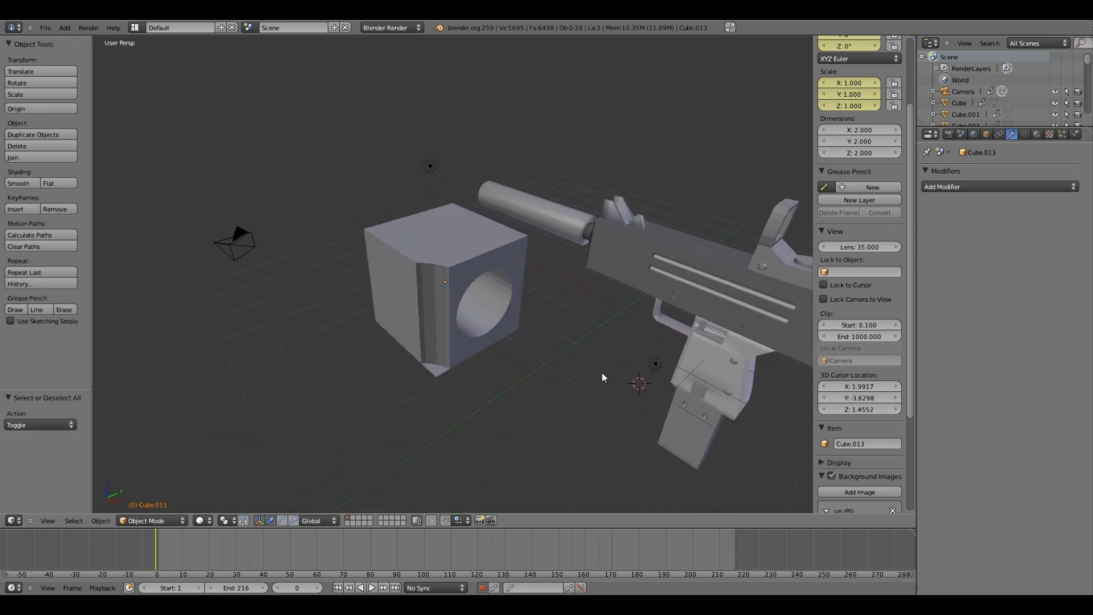
Delete the test cube beside the gun
{"action": "right_click", "coordinate": [463, 289]}
{"action": "key", "text": "x"}
{"action": "left_click", "coordinate": [512, 340]}
{"action": "scroll", "coordinate": [511, 340], "scroll_direction": "down", "scroll_amount": 1}
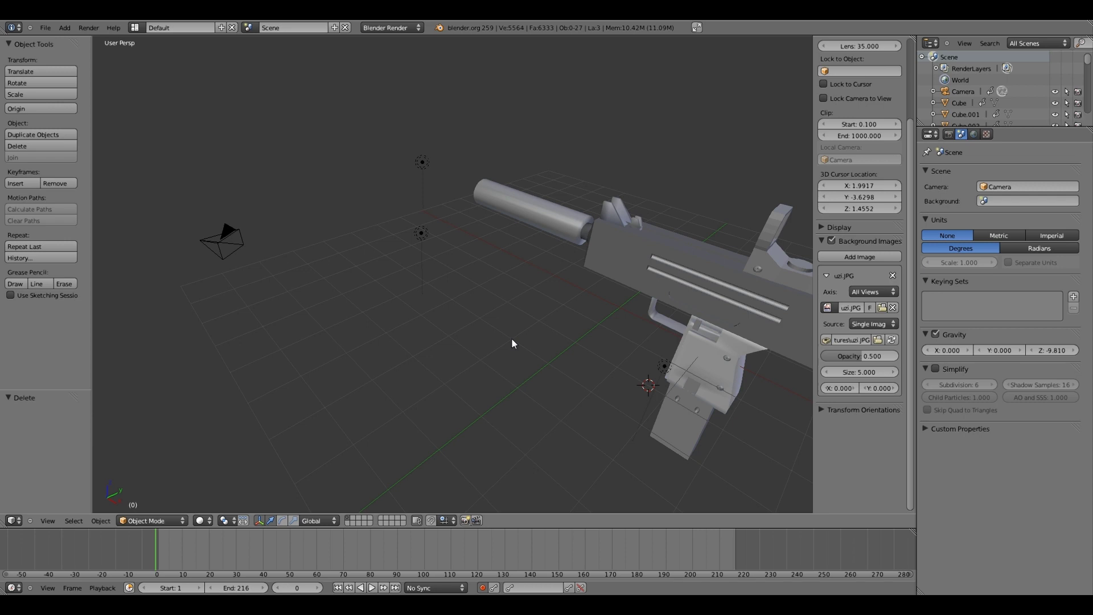
Examine the screws, slot and notch cut into the gun's grip and the holes in the magazine below it
{"action": "middle_click_drag", "start_coordinate": [512, 340], "coordinate": [735, 357]}
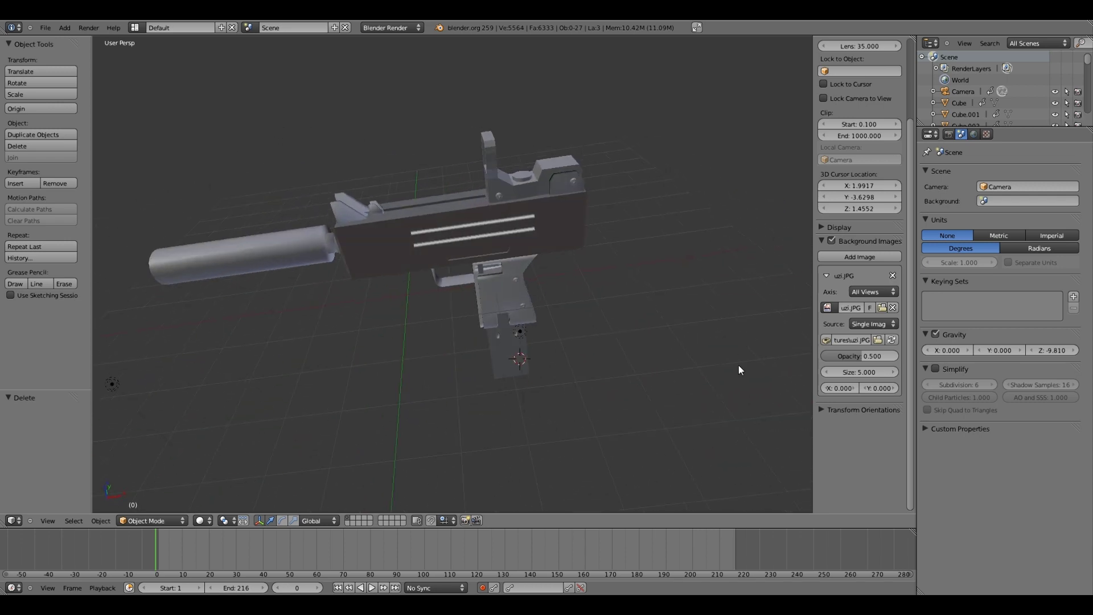
{"action": "scroll", "coordinate": [670, 365], "scroll_direction": "up", "scroll_amount": 6}
{"action": "scroll", "coordinate": [617, 384], "scroll_direction": "up", "scroll_amount": 5}
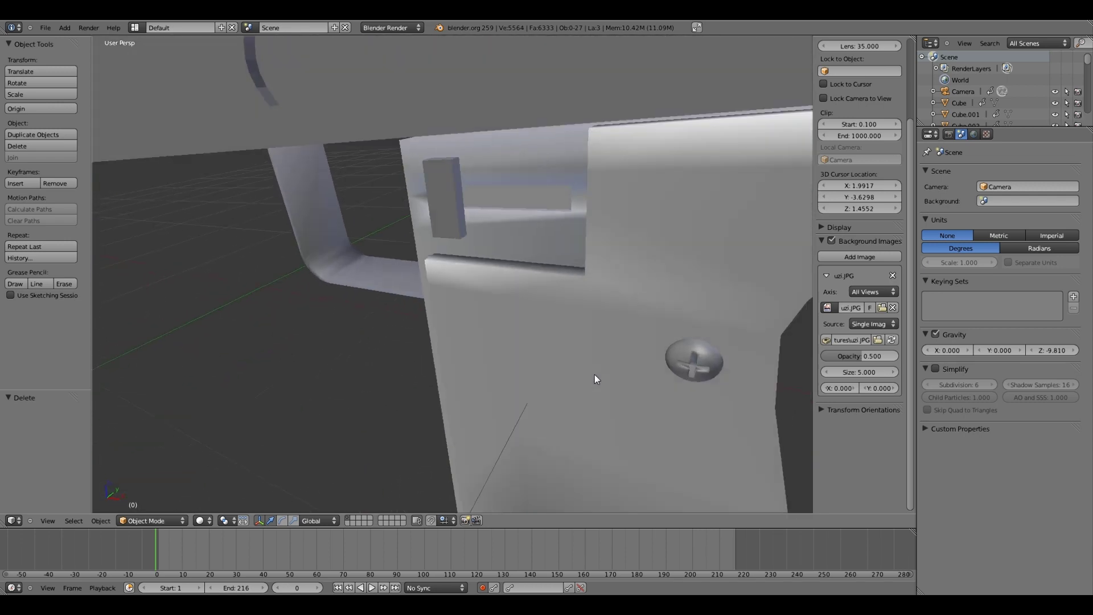
{"action": "right_click", "coordinate": [610, 313]}
{"action": "scroll", "coordinate": [566, 381], "scroll_direction": "down", "scroll_amount": 7}
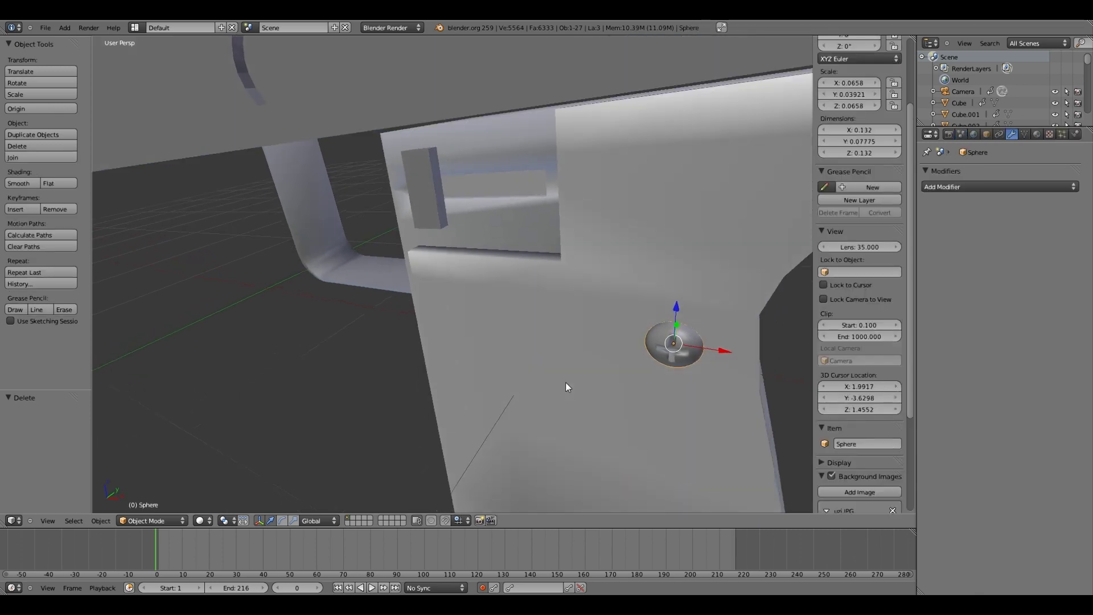
{"action": "middle_click_drag", "start_coordinate": [434, 373], "coordinate": [555, 344]}
{"action": "right_click", "coordinate": [473, 276]}
{"action": "scroll", "coordinate": [555, 344], "scroll_direction": "up", "scroll_amount": 3}
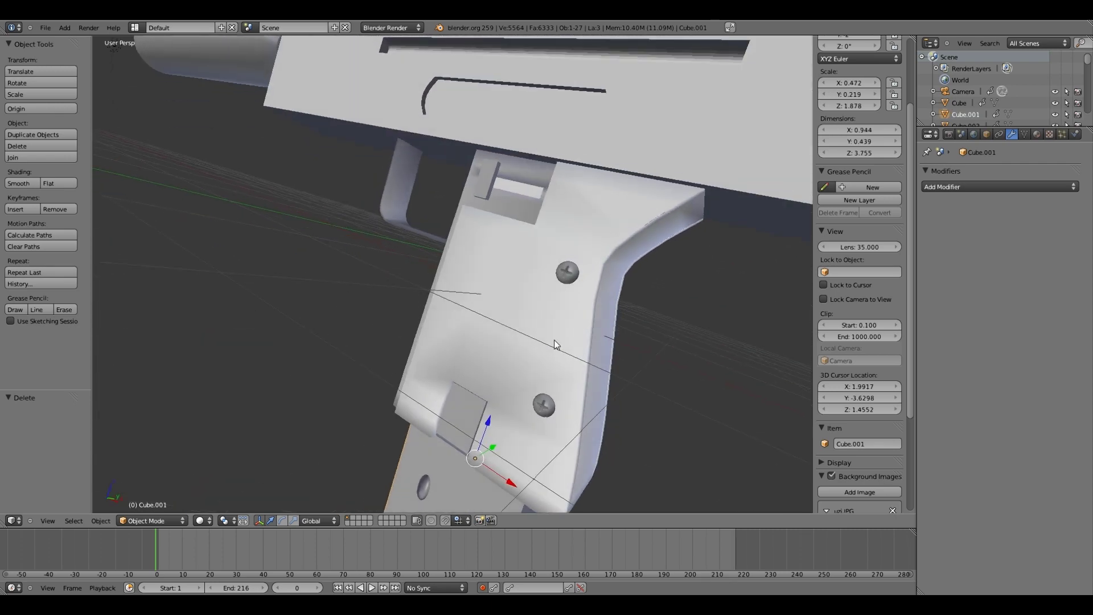
{"action": "scroll", "coordinate": [354, 371], "scroll_direction": "down", "scroll_amount": 8}
{"action": "scroll", "coordinate": [671, 394], "scroll_direction": "down", "scroll_amount": 2}
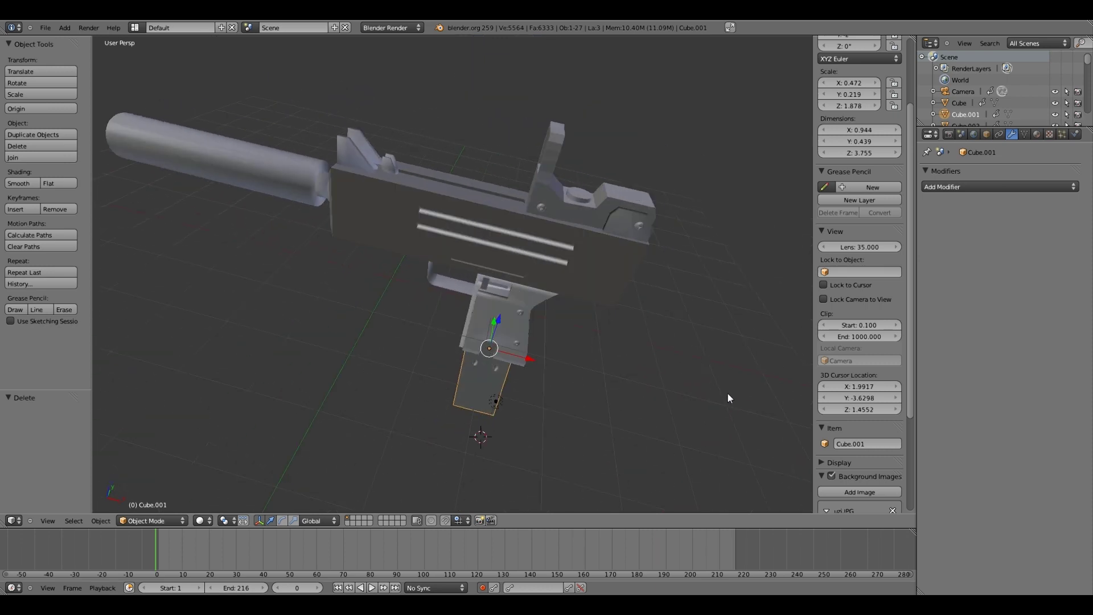
Inspect the whole gun model from the side, rear and muzzle, including the receiver, sights and silencer
{"action": "middle_click_drag", "start_coordinate": [729, 397], "coordinate": [568, 376]}
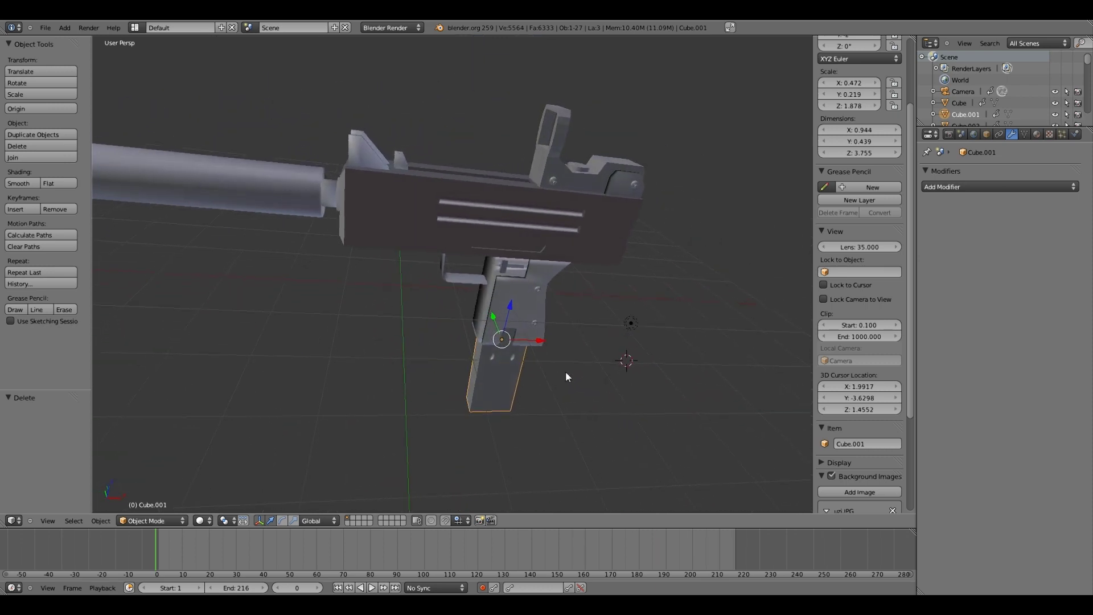
{"action": "scroll", "coordinate": [650, 327], "scroll_direction": "down", "scroll_amount": 3}
{"action": "key", "text": "a"}
{"action": "scroll", "coordinate": [661, 348], "scroll_direction": "up", "scroll_amount": 3}
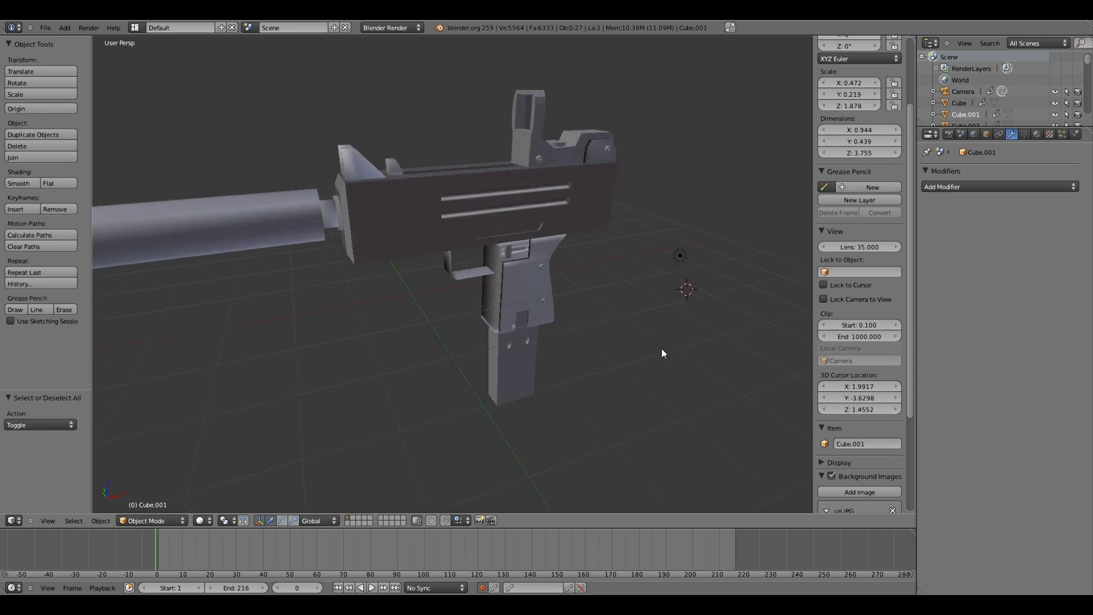
{"action": "middle_click_drag", "start_coordinate": [662, 350], "coordinate": [440, 359]}
{"action": "left_click", "coordinate": [487, 257]}
{"action": "right_click", "coordinate": [487, 258]}
{"action": "middle_click_drag", "start_coordinate": [486, 257], "coordinate": [524, 337]}
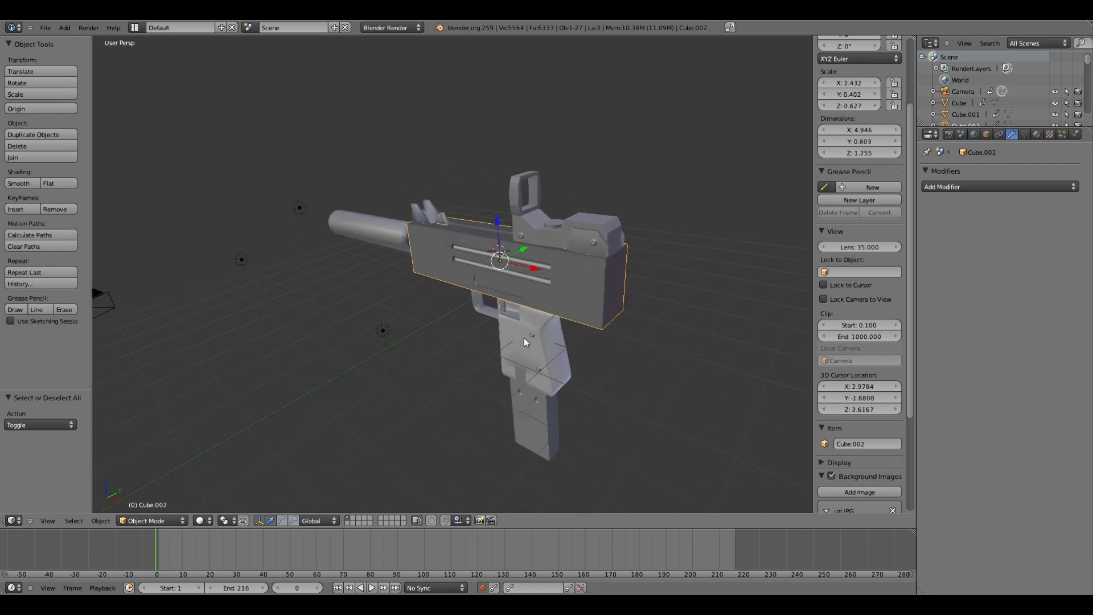
{"action": "scroll", "coordinate": [523, 337], "scroll_direction": "up", "scroll_amount": 3}
{"action": "middle_click_drag", "start_coordinate": [504, 278], "coordinate": [603, 322]}
{"action": "key", "text": "a"}
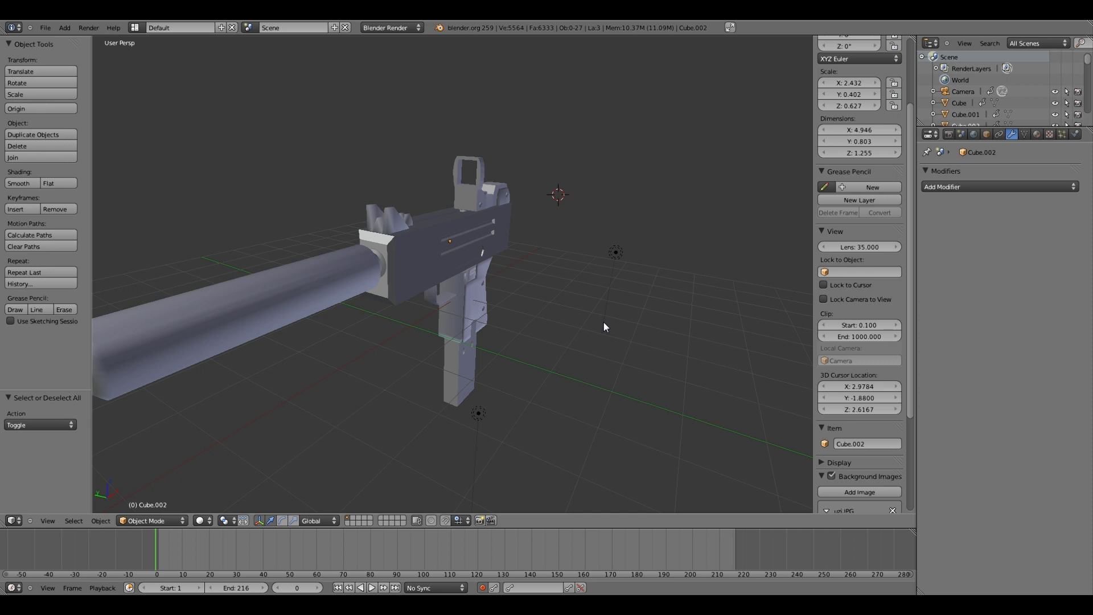
{"action": "middle_click_drag", "start_coordinate": [603, 322], "coordinate": [627, 309]}
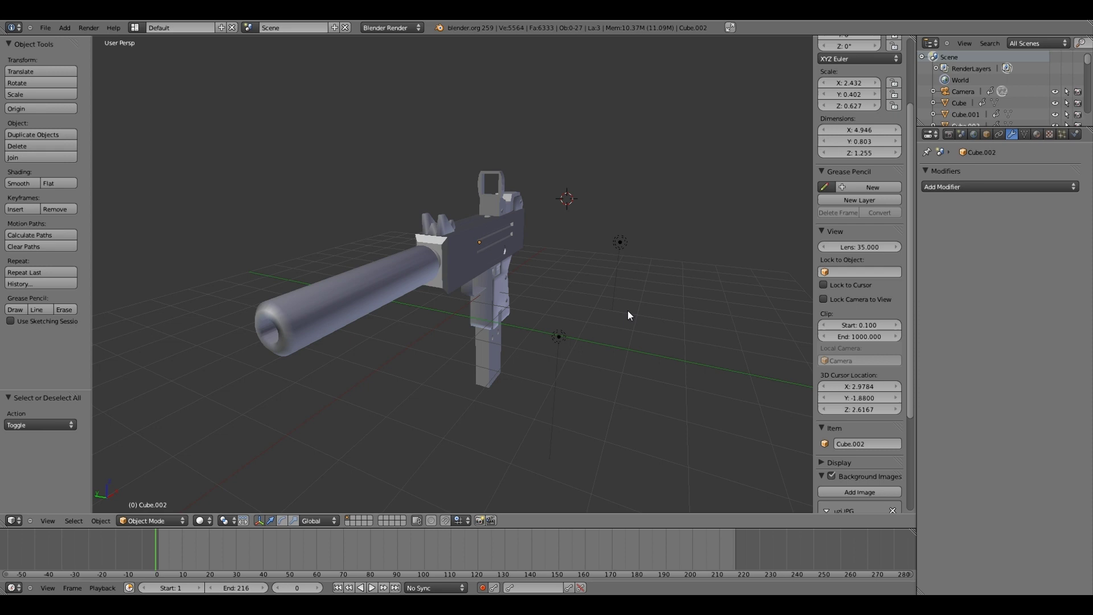
{"action": "scroll", "coordinate": [617, 271], "scroll_direction": "up", "scroll_amount": 4}
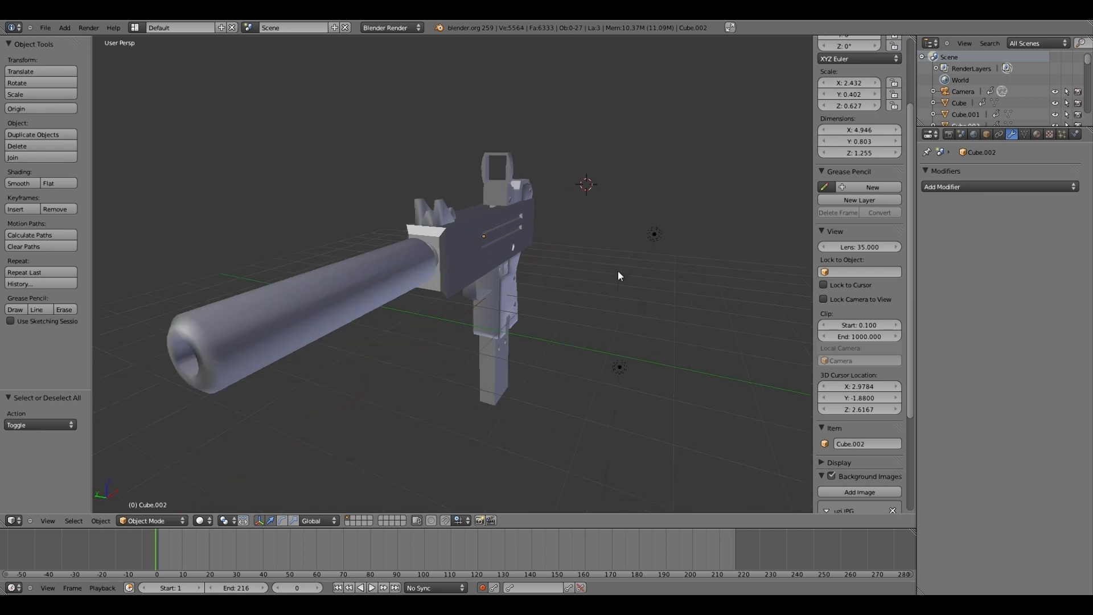
{"action": "middle_click_drag", "start_coordinate": [604, 293], "coordinate": [579, 235]}
{"action": "right_click", "coordinate": [498, 234]}
{"action": "middle_click_drag", "start_coordinate": [464, 294], "coordinate": [521, 265]}
Select the magazine below the grip and give it a new material
{"action": "right_click", "coordinate": [488, 353]}
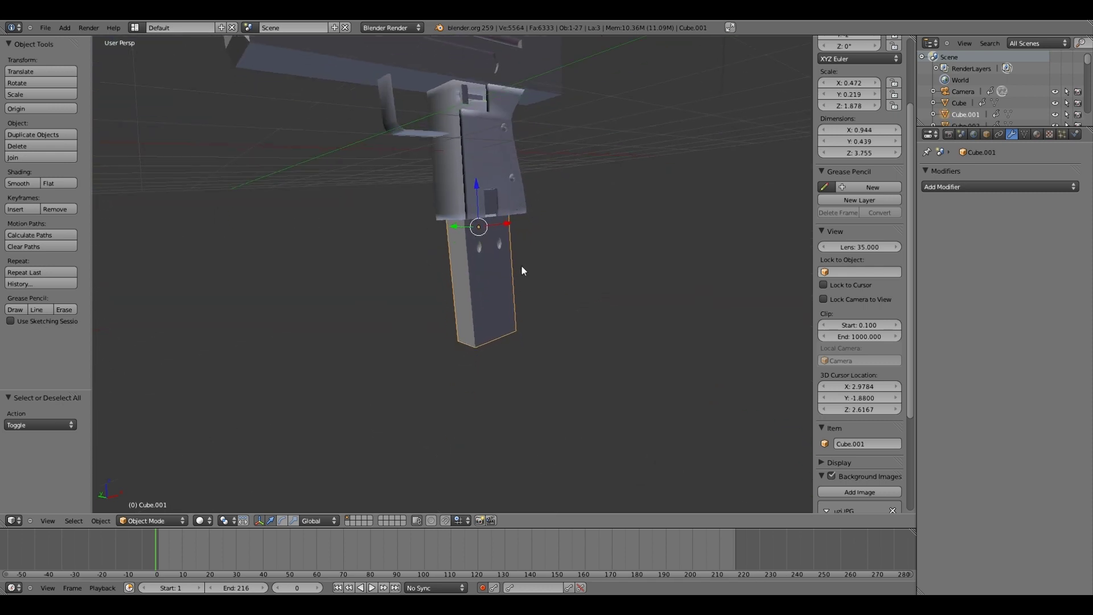
{"action": "scroll", "coordinate": [522, 266], "scroll_direction": "up", "scroll_amount": 1}
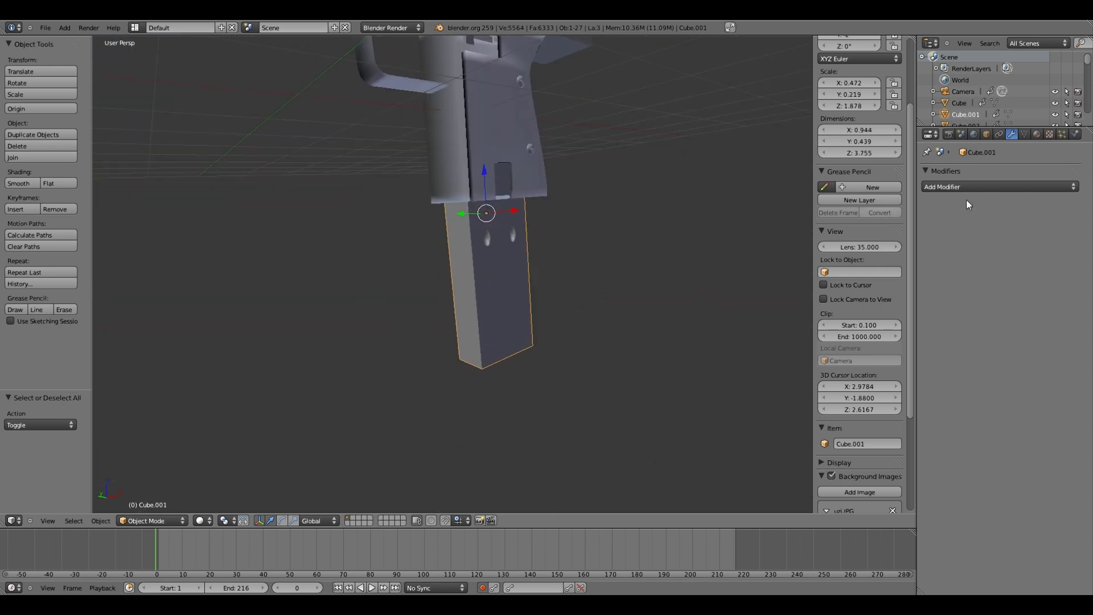
{"action": "left_click", "coordinate": [1035, 134]}
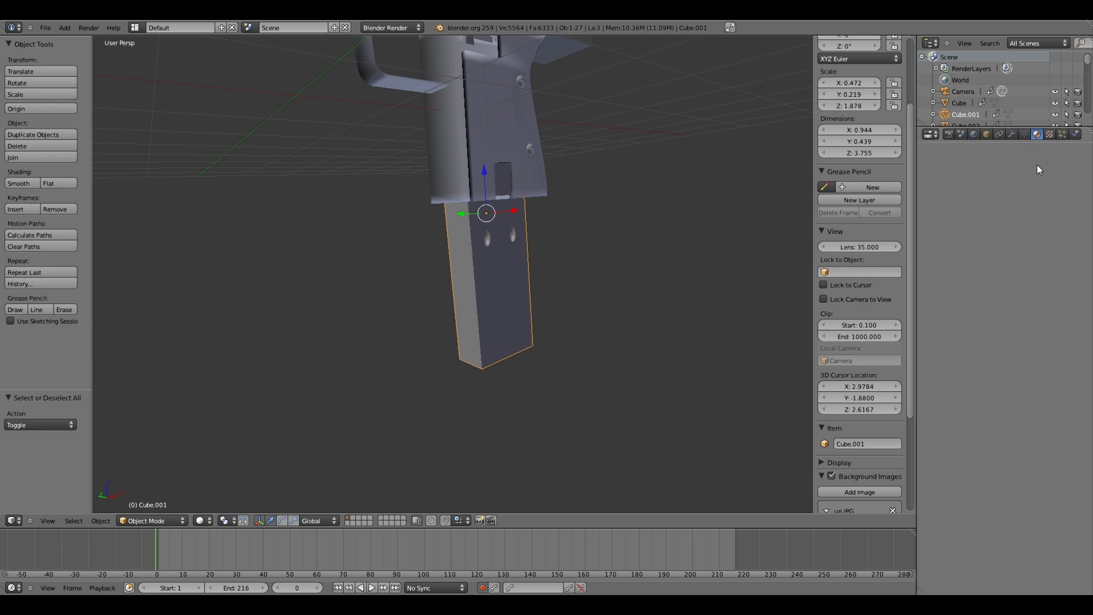
{"action": "left_click", "coordinate": [992, 208]}
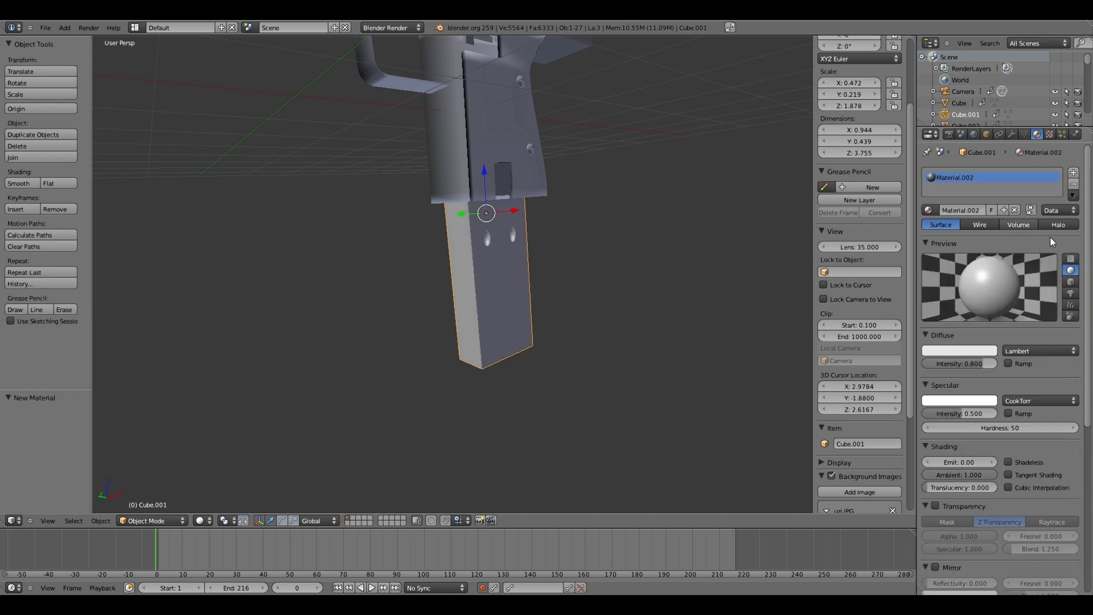
Look through the magazine material's preview, diffuse, specular, shading, transparency, mirror and other options
{"action": "scroll", "coordinate": [1071, 245], "scroll_direction": "down", "scroll_amount": 1}
{"action": "scroll", "coordinate": [1084, 250], "scroll_direction": "up", "scroll_amount": 1}
{"action": "scroll", "coordinate": [1083, 251], "scroll_direction": "down", "scroll_amount": 8}
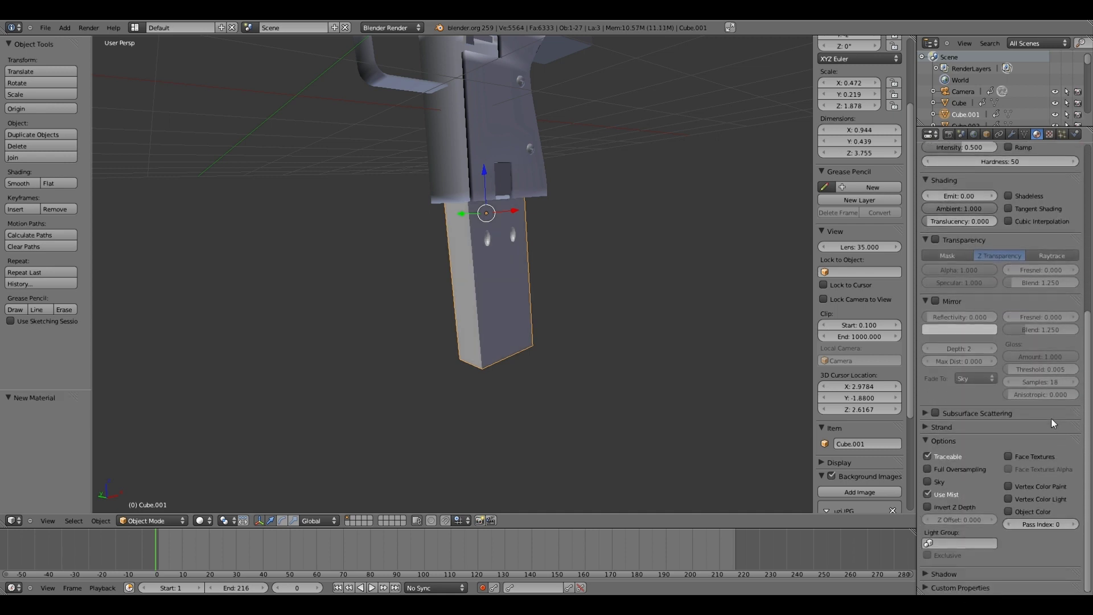
{"action": "scroll", "coordinate": [1083, 290], "scroll_direction": "up", "scroll_amount": 5}
{"action": "scroll", "coordinate": [1082, 289], "scroll_direction": "up", "scroll_amount": 5}
{"action": "scroll", "coordinate": [1082, 262], "scroll_direction": "down", "scroll_amount": 2}
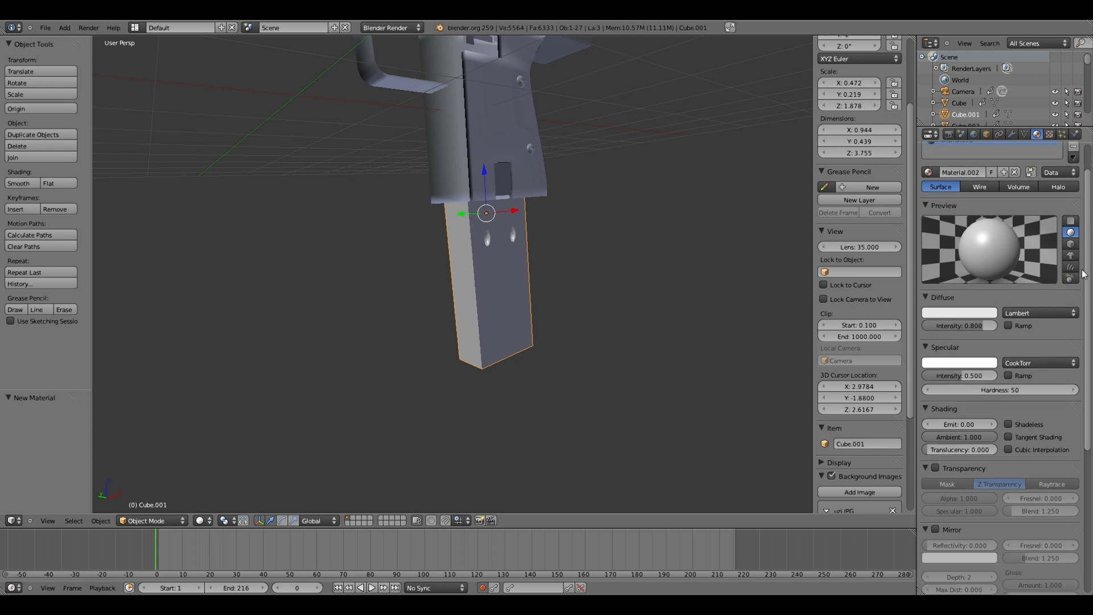
{"action": "scroll", "coordinate": [1082, 245], "scroll_direction": "up", "scroll_amount": 2}
{"action": "scroll", "coordinate": [1068, 252], "scroll_direction": "down", "scroll_amount": 1}
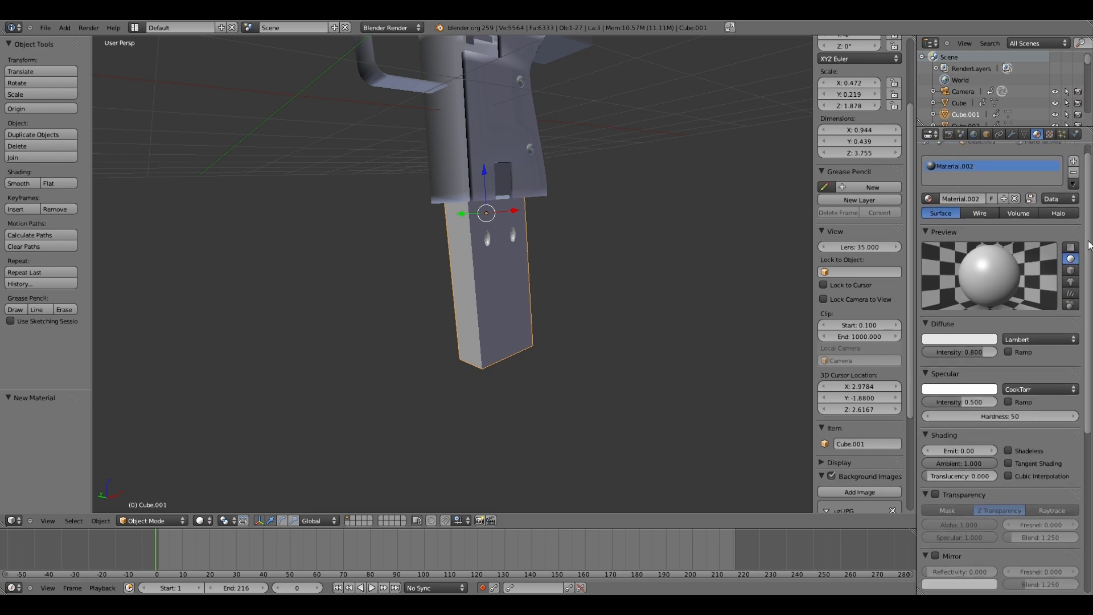
{"action": "scroll", "coordinate": [1041, 332], "scroll_direction": "up", "scroll_amount": 1}
{"action": "scroll", "coordinate": [1087, 296], "scroll_direction": "down", "scroll_amount": 1}
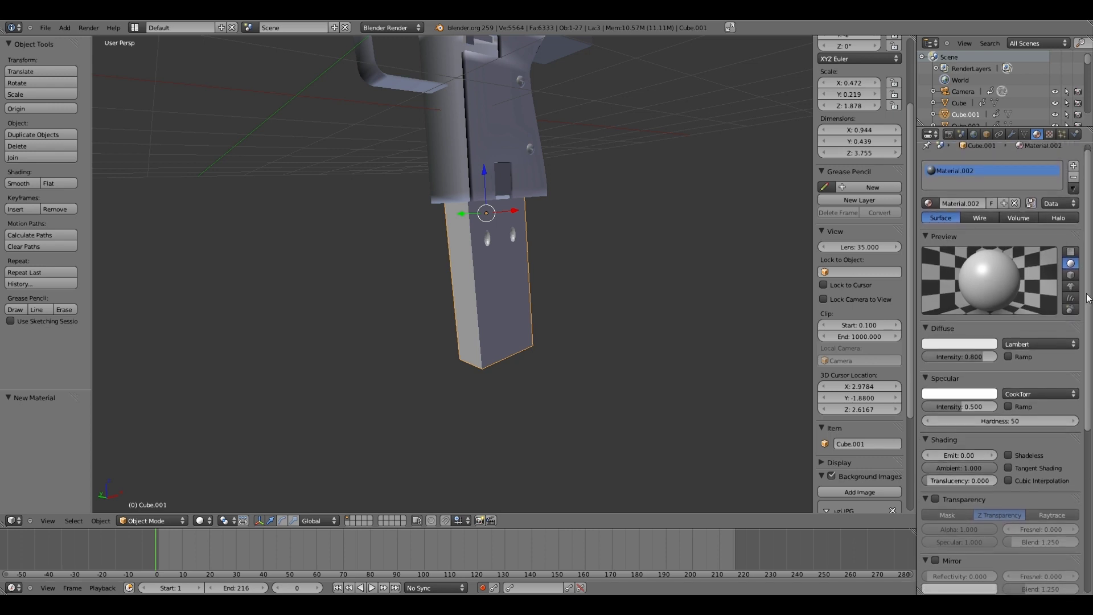
{"action": "scroll", "coordinate": [1088, 290], "scroll_direction": "up", "scroll_amount": 1}
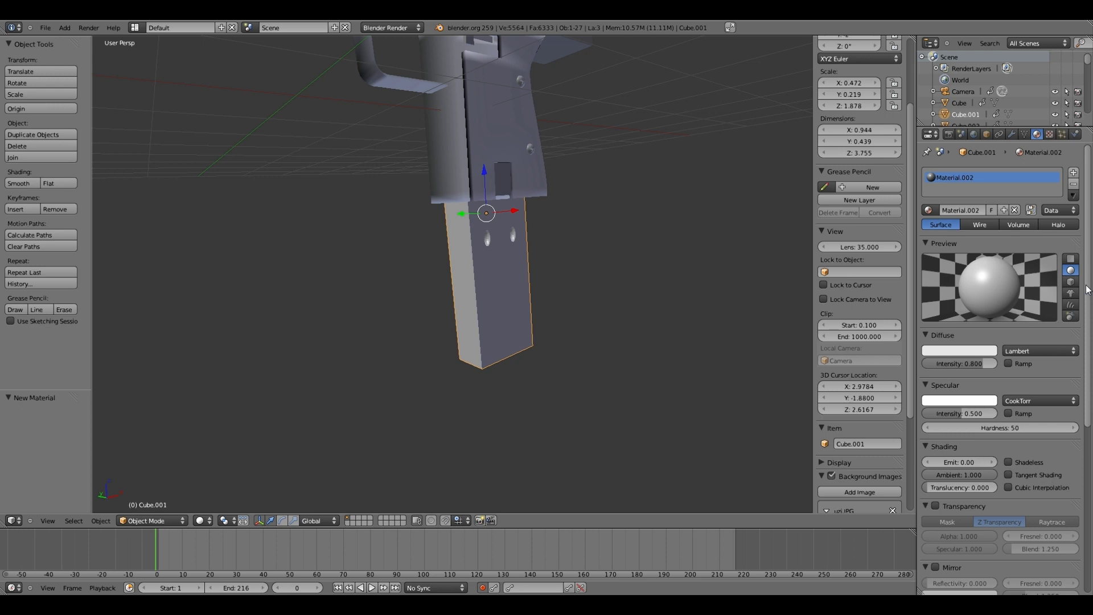
{"action": "middle_click_drag", "start_coordinate": [566, 287], "coordinate": [561, 297]}
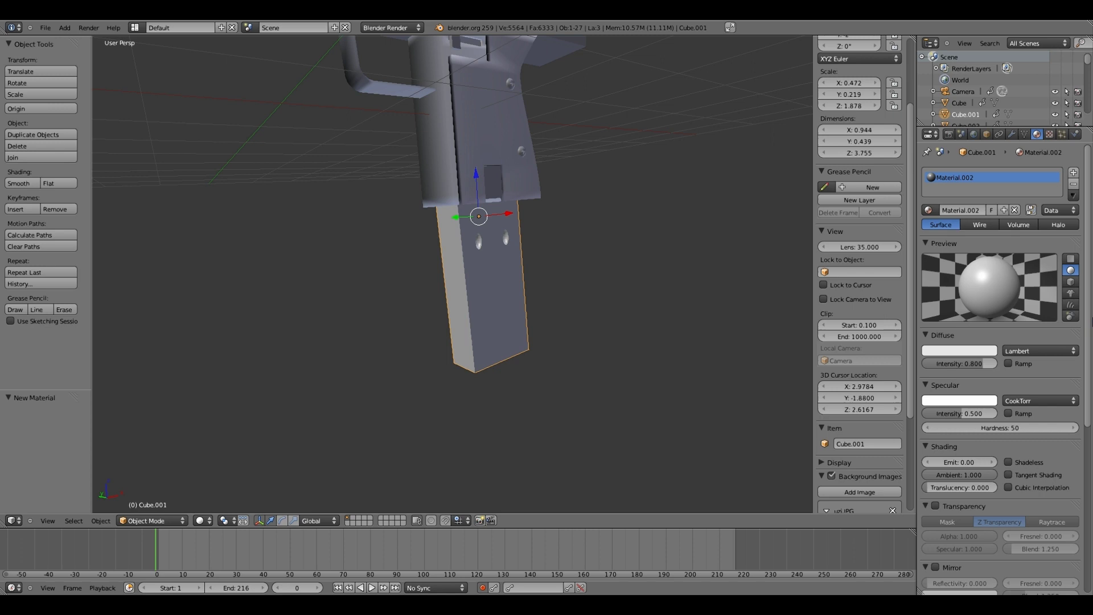
{"action": "scroll", "coordinate": [1071, 457], "scroll_direction": "down", "scroll_amount": 8}
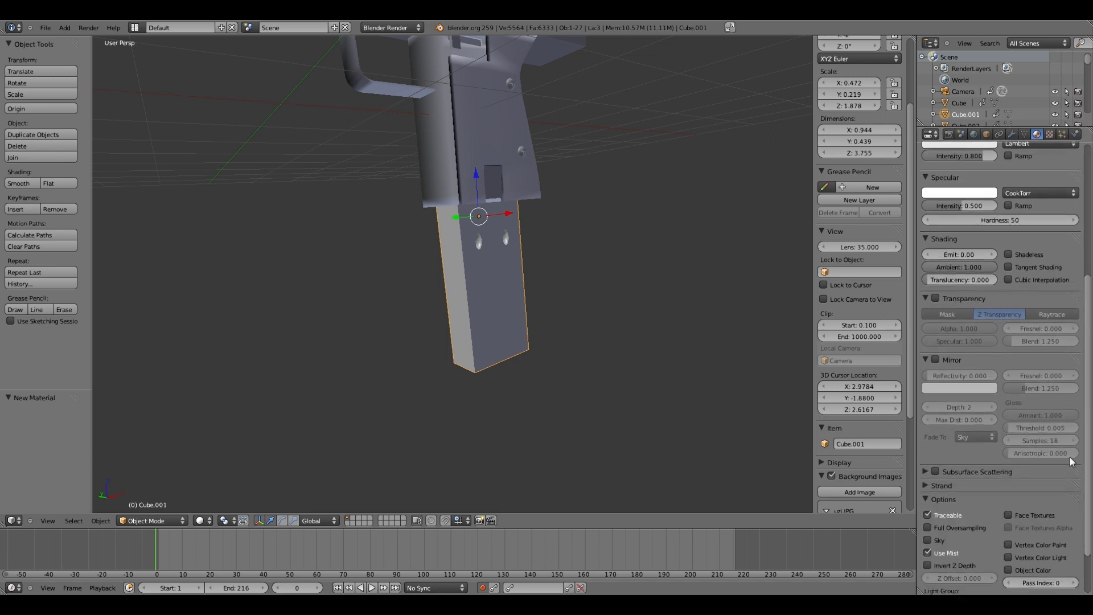
{"action": "scroll", "coordinate": [1071, 456], "scroll_direction": "down", "scroll_amount": 2}
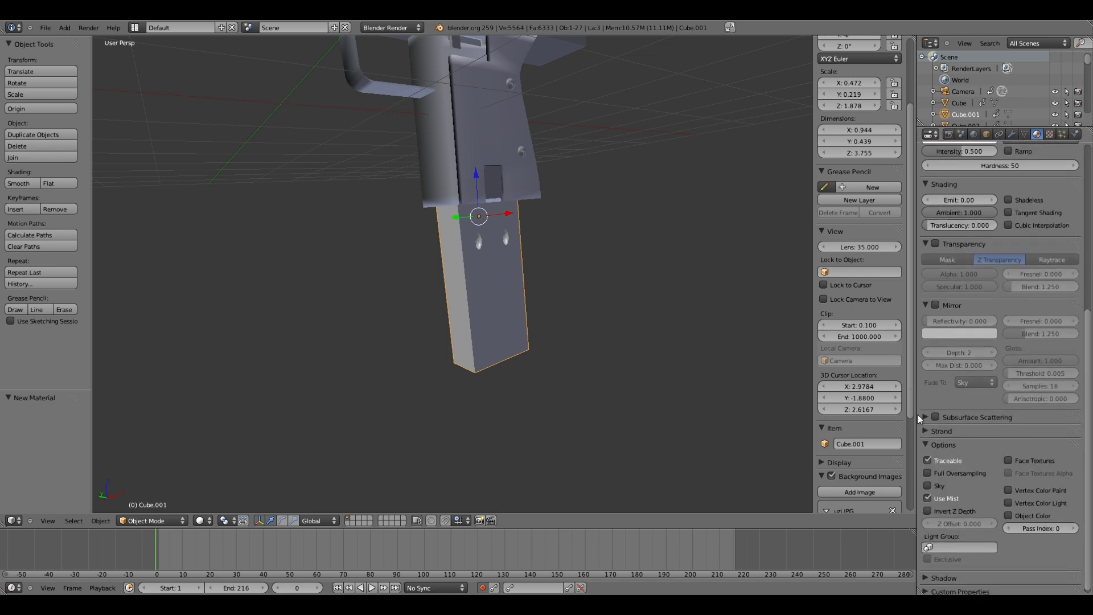
{"action": "scroll", "coordinate": [1078, 366], "scroll_direction": "up", "scroll_amount": 6}
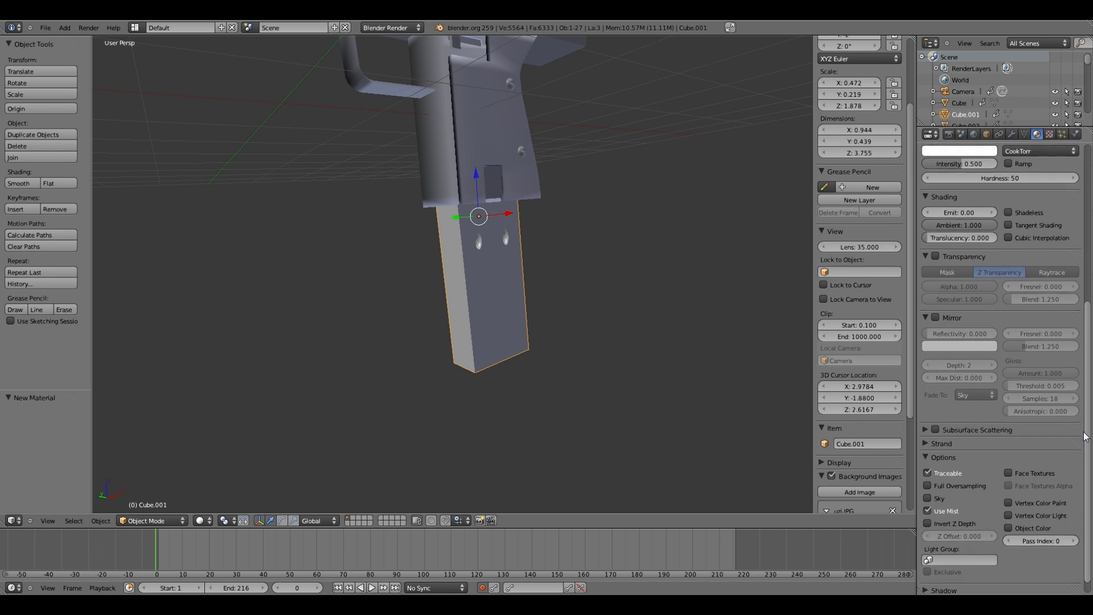
{"action": "scroll", "coordinate": [1078, 366], "scroll_direction": "up", "scroll_amount": 5}
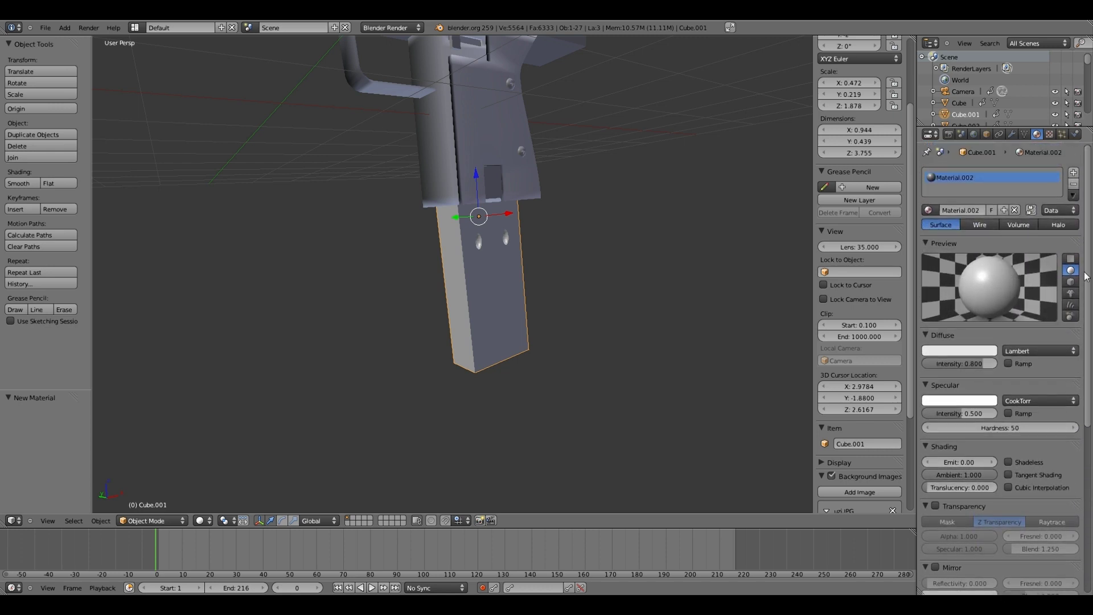
{"action": "scroll", "coordinate": [1085, 290], "scroll_direction": "down", "scroll_amount": 3}
{"action": "scroll", "coordinate": [1080, 310], "scroll_direction": "up", "scroll_amount": 4}
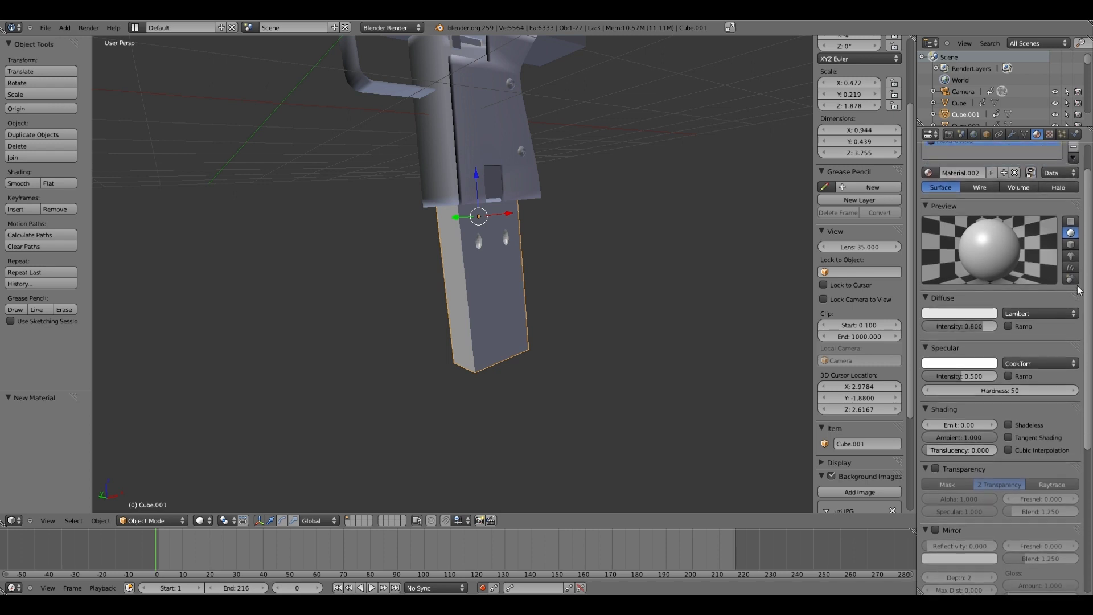
{"action": "scroll", "coordinate": [1068, 376], "scroll_direction": "down", "scroll_amount": 10}
{"action": "scroll", "coordinate": [1068, 397], "scroll_direction": "up", "scroll_amount": 2}
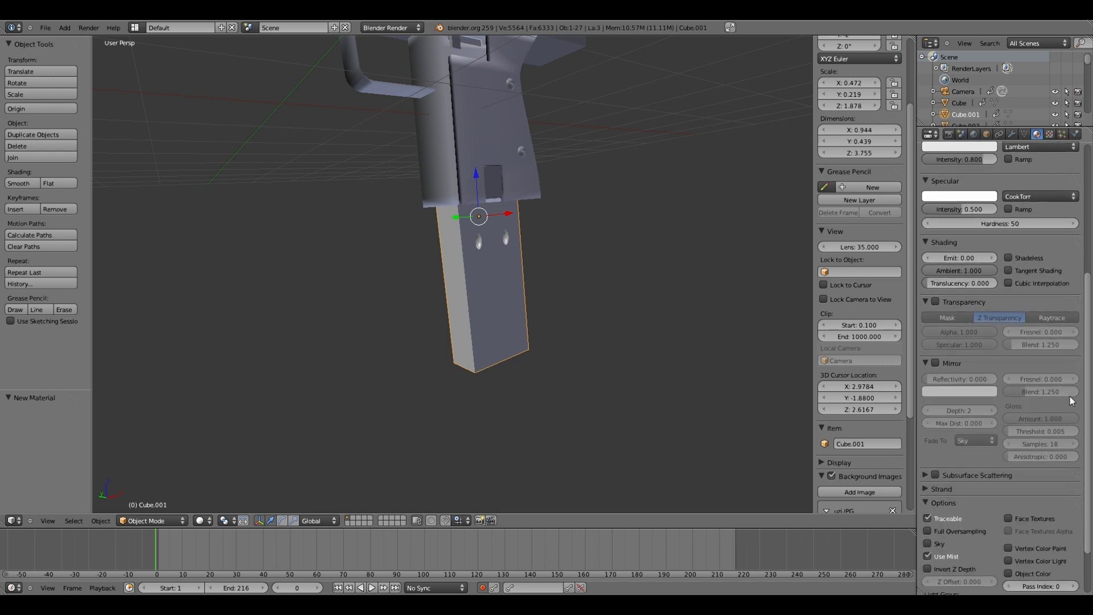
{"action": "scroll", "coordinate": [1084, 293], "scroll_direction": "up", "scroll_amount": 7}
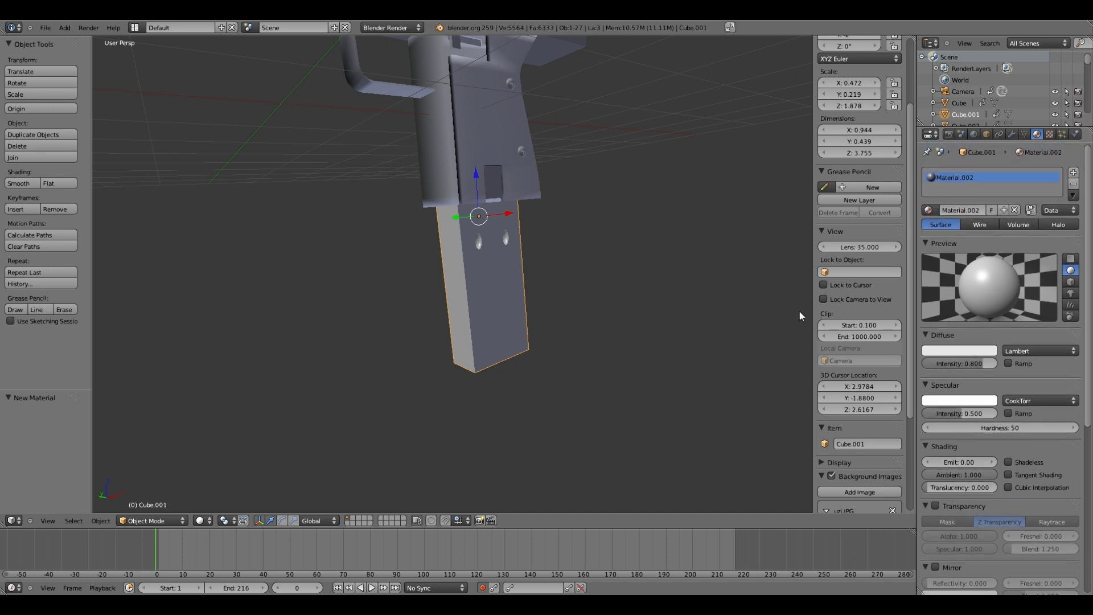
Darken the magazine material's diffuse colour to a neutral grey with R, G and B at 0.411
{"action": "middle_click_drag", "start_coordinate": [800, 312], "coordinate": [728, 339]}
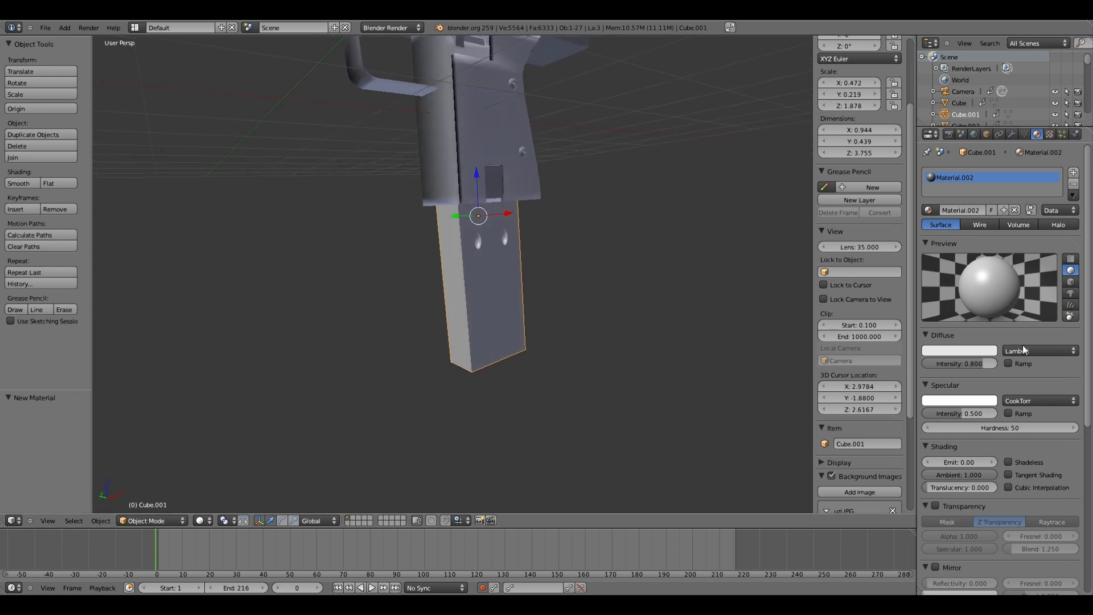
{"action": "scroll", "coordinate": [692, 344], "scroll_direction": "up", "scroll_amount": 2}
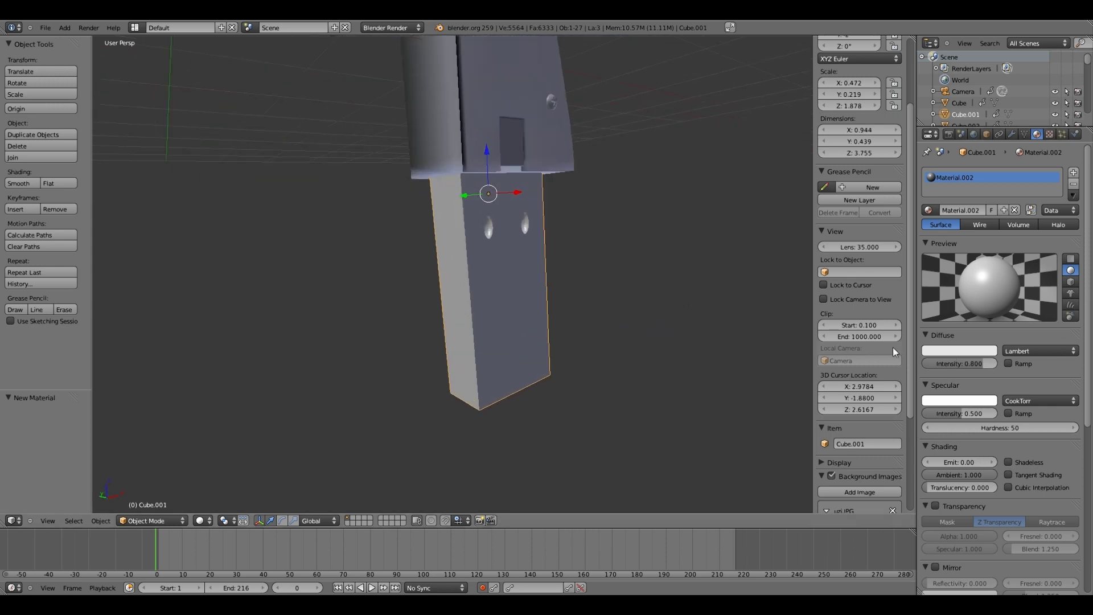
{"action": "left_click", "coordinate": [952, 347]}
{"action": "left_click_drag", "start_coordinate": [987, 209], "coordinate": [987, 227]}
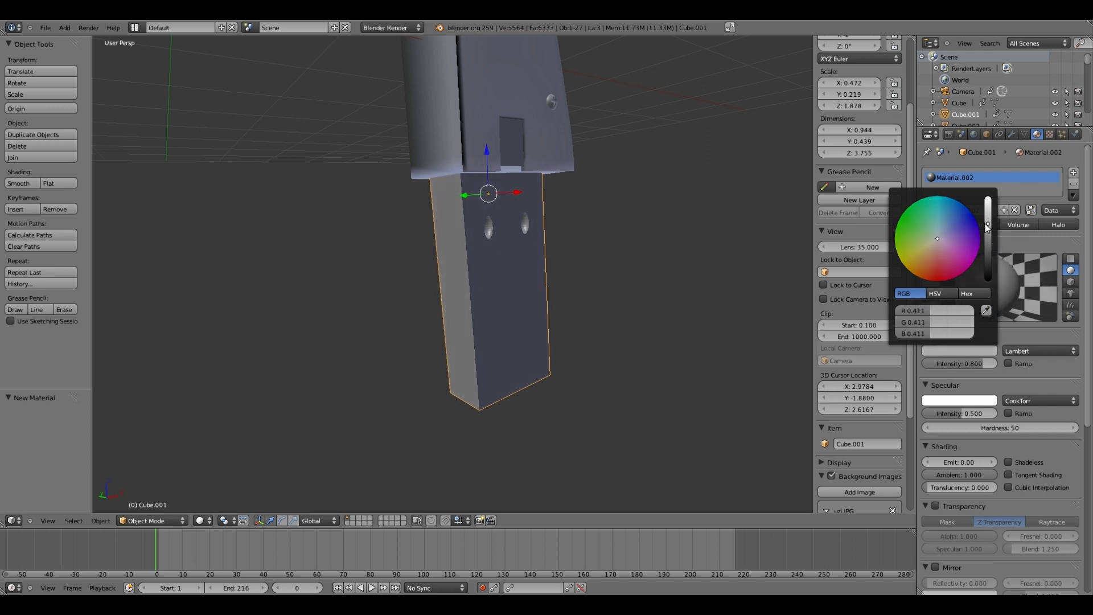
{"action": "middle_click_drag", "start_coordinate": [775, 285], "coordinate": [931, 353]}
Try a deep red diffuse colour on the magazine's material and view it on the model
{"action": "left_click", "coordinate": [959, 350]}
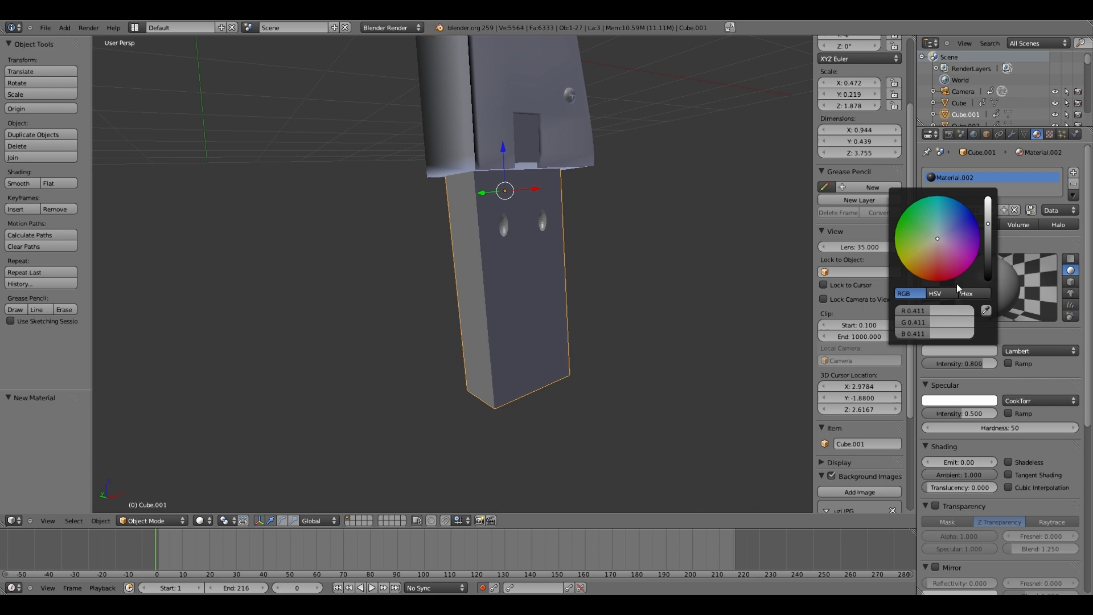
{"action": "left_click", "coordinate": [933, 272]}
{"action": "left_click_drag", "start_coordinate": [933, 272], "coordinate": [941, 285]}
{"action": "middle_click_drag", "start_coordinate": [597, 316], "coordinate": [618, 322]}
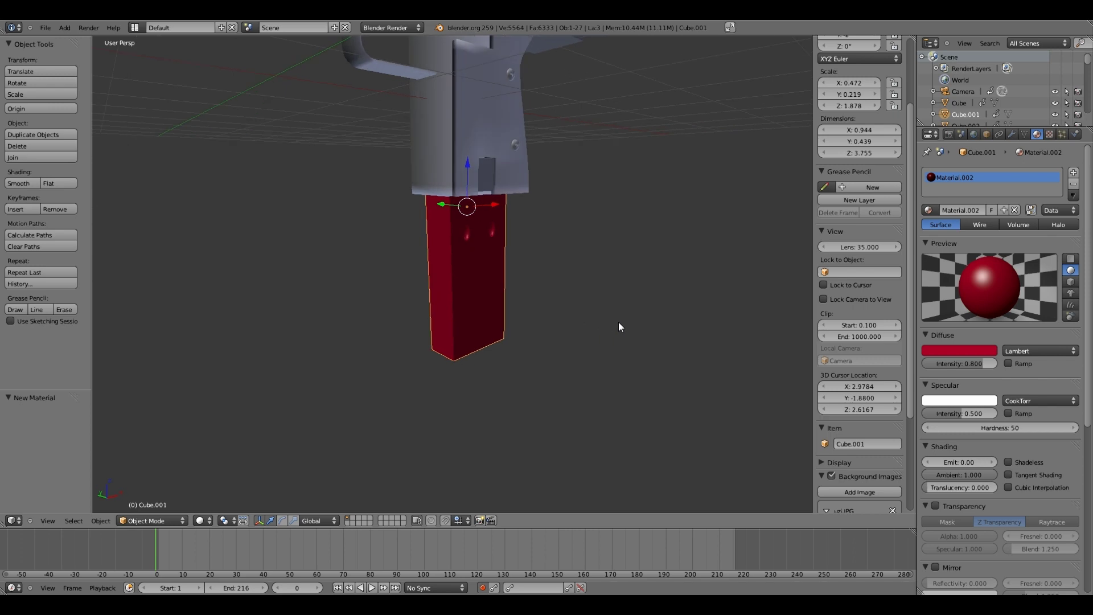
Change the magazine material's diffuse colour to a dark neutral grey with R, G and B about 0.14
{"action": "left_click", "coordinate": [957, 350]}
{"action": "mouse_move", "coordinate": [952, 272]}
{"action": "left_mouse_down"}
{"action": "mouse_move", "coordinate": [968, 222]}
{"action": "mouse_move", "coordinate": [901, 214]}
{"action": "mouse_move", "coordinate": [950, 229]}
{"action": "mouse_move", "coordinate": [940, 240]}
{"action": "left_mouse_up"}
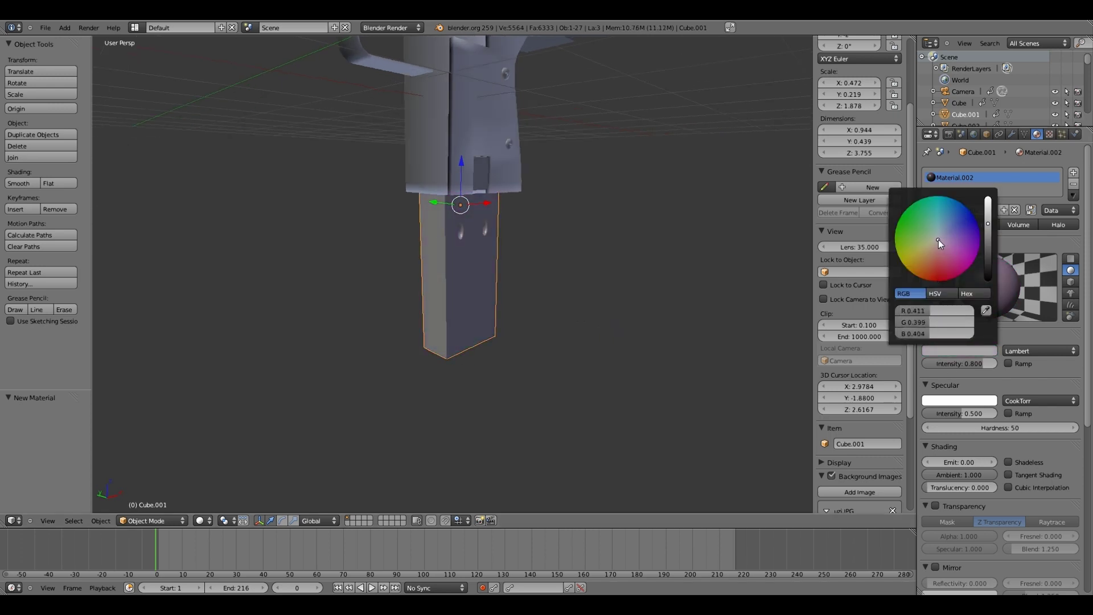
{"action": "left_click", "coordinate": [938, 351]}
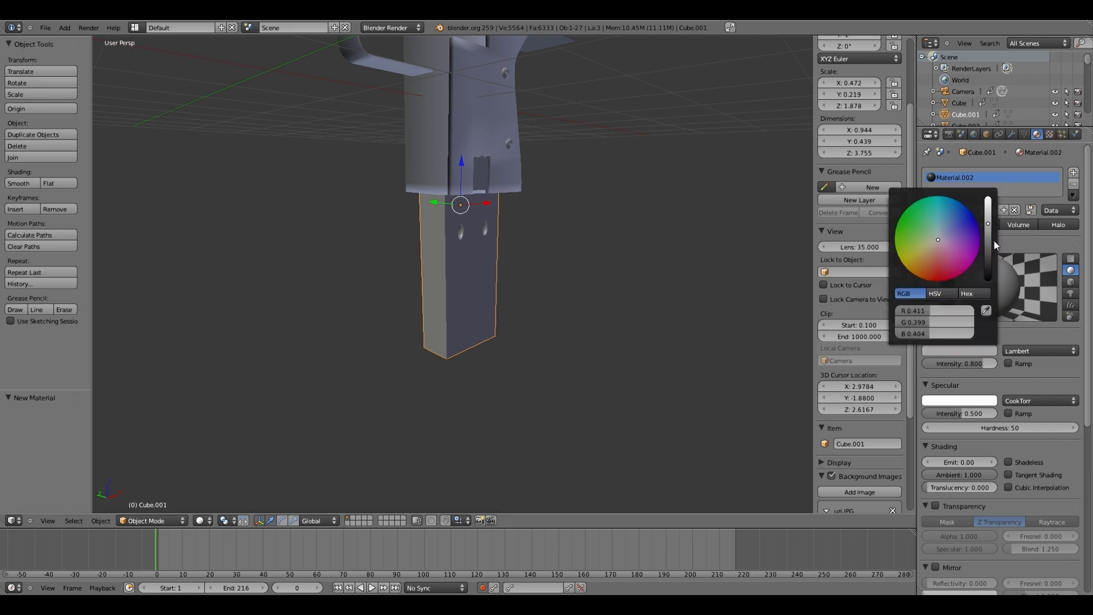
{"action": "left_click_drag", "start_coordinate": [988, 228], "coordinate": [983, 267]}
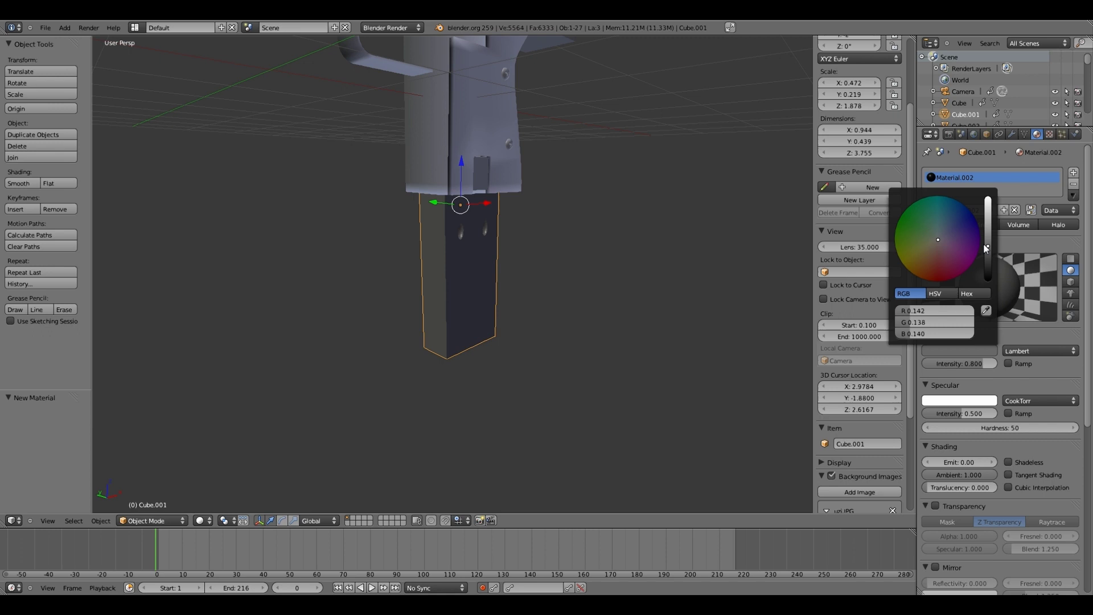
{"action": "left_click_drag", "start_coordinate": [985, 244], "coordinate": [988, 245]}
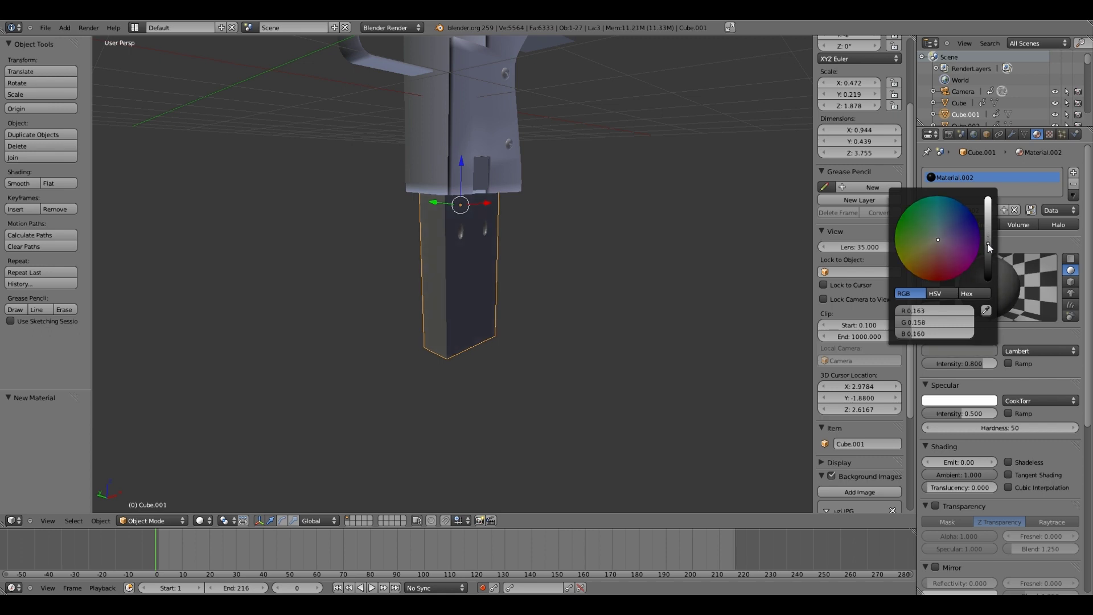
{"action": "left_click", "coordinate": [1030, 339]}
{"action": "left_click", "coordinate": [925, 332]}
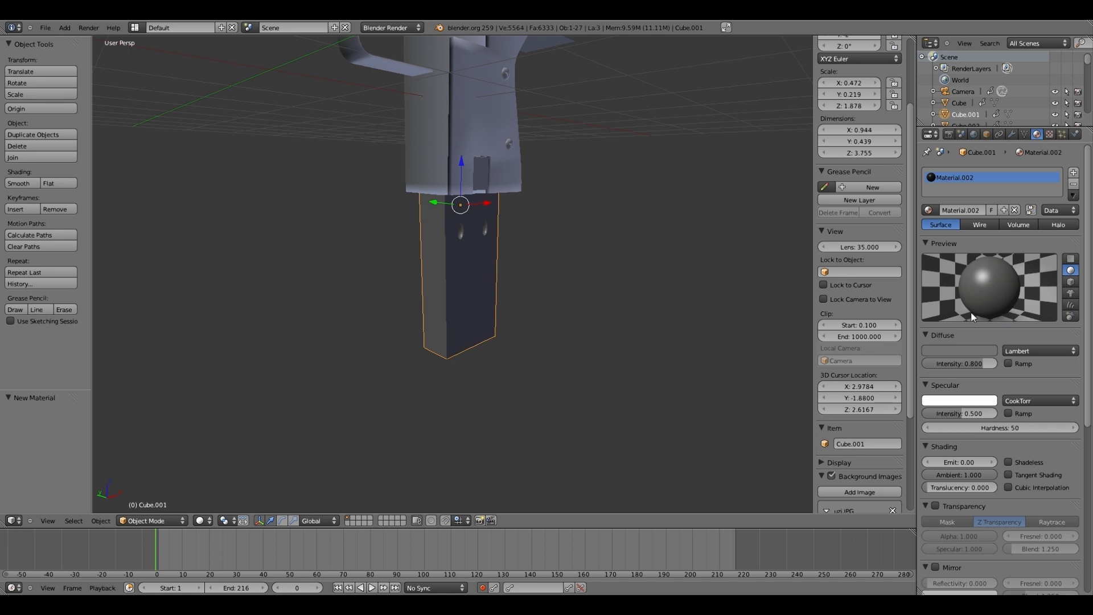
Try an orange-red specular colour with R 1.000, G 0.103 and B 0.05183 on the magazine and inspect its highlights
{"action": "left_click", "coordinate": [952, 400]}
{"action": "left_click_drag", "start_coordinate": [955, 312], "coordinate": [935, 330]}
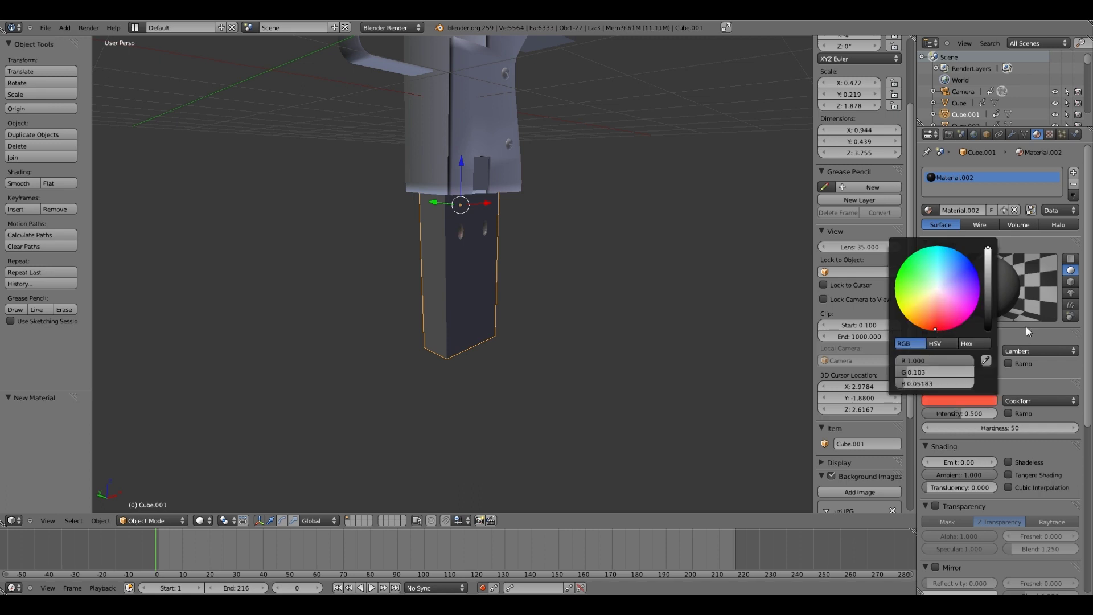
{"action": "middle_click_drag", "start_coordinate": [577, 323], "coordinate": [429, 313]}
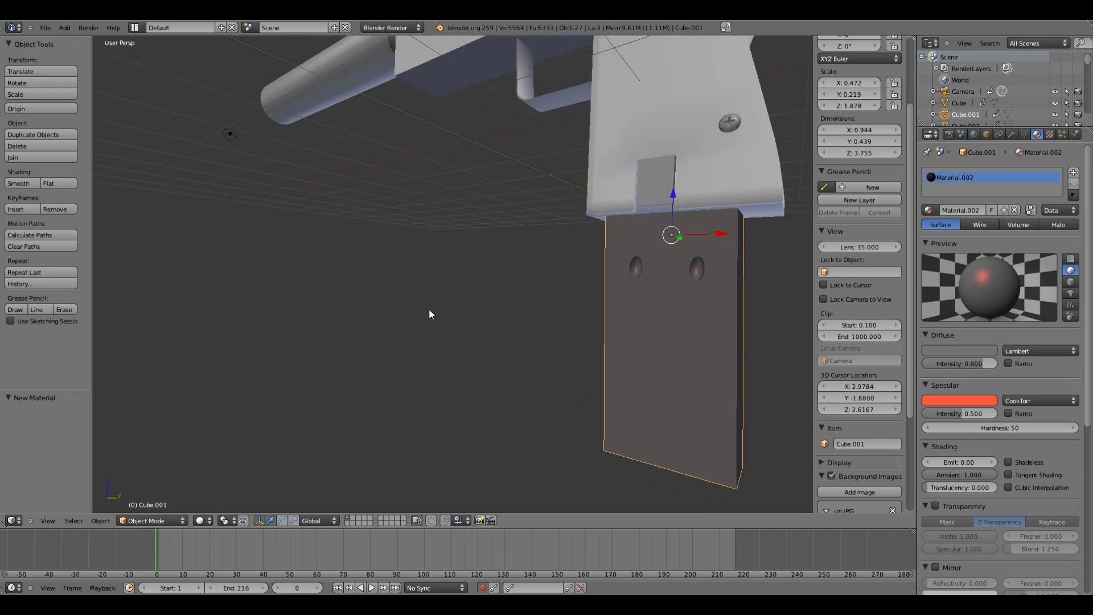
{"action": "mouse_move", "coordinate": [649, 325]}
{"action": "middle_mouse_down"}
{"action": "mouse_move", "coordinate": [714, 331]}
{"action": "mouse_move", "coordinate": [642, 315]}
{"action": "mouse_move", "coordinate": [812, 333]}
{"action": "mouse_move", "coordinate": [616, 315]}
{"action": "mouse_move", "coordinate": [521, 339]}
{"action": "middle_mouse_up"}
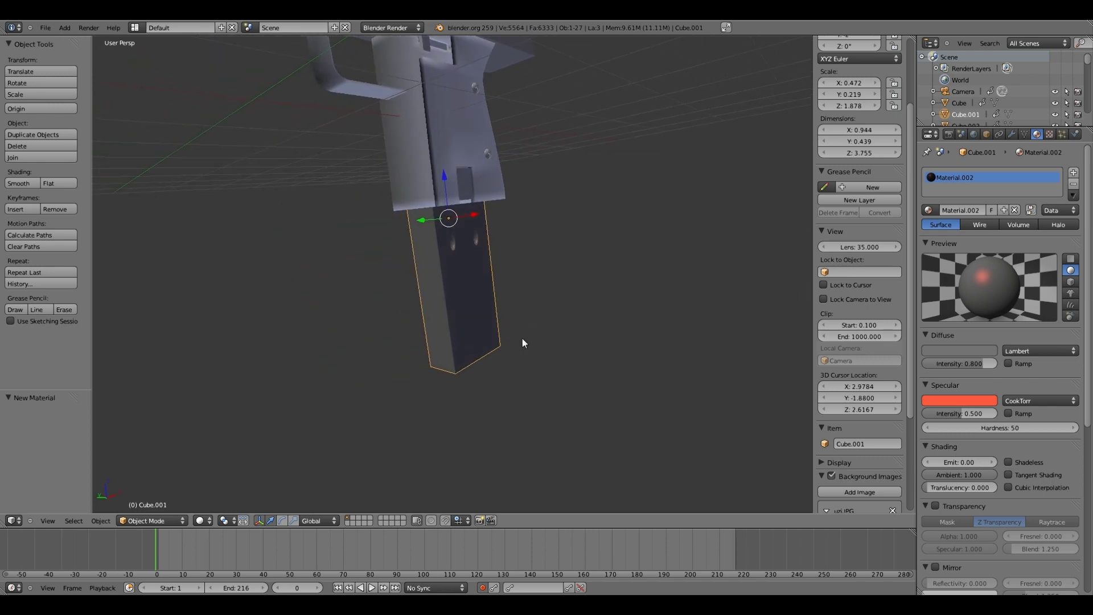
Reset the magazine's specular colour to white and raise its specular intensity to 1.000
{"action": "left_click", "coordinate": [958, 397]}
{"action": "left_click", "coordinate": [938, 287]}
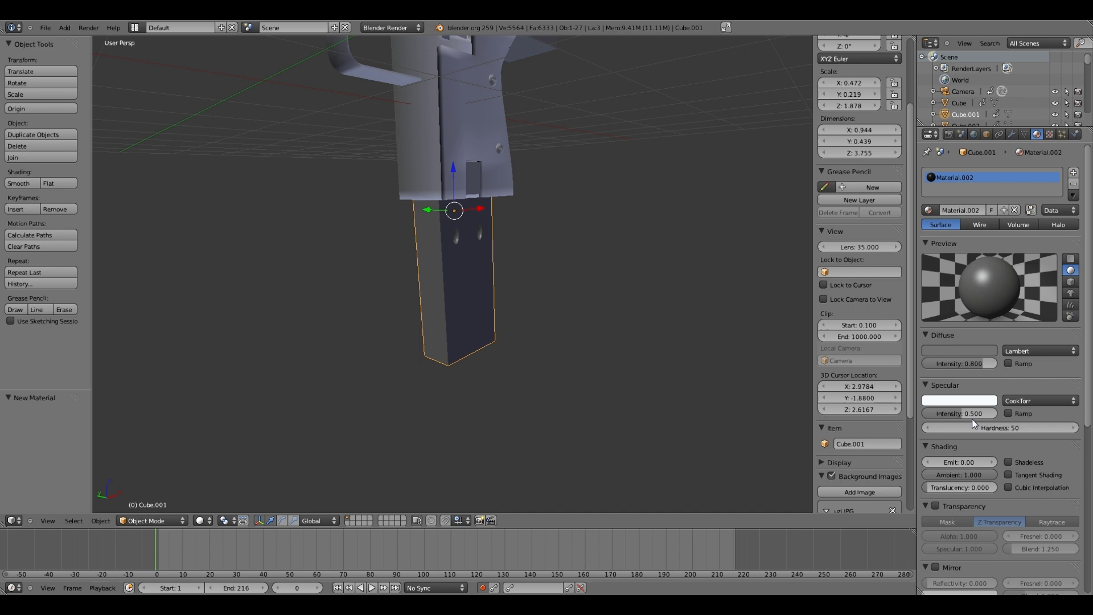
{"action": "left_click_drag", "start_coordinate": [972, 415], "coordinate": [1016, 419]}
{"action": "middle_click_drag", "start_coordinate": [711, 327], "coordinate": [688, 310]}
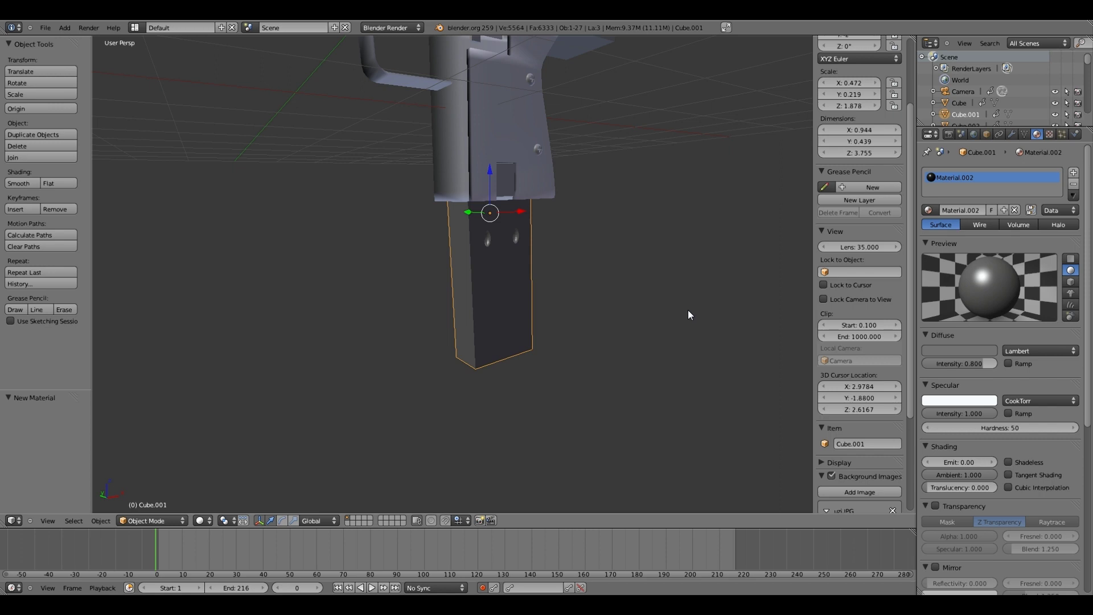
{"action": "middle_click_drag", "start_coordinate": [688, 310], "coordinate": [690, 310]}
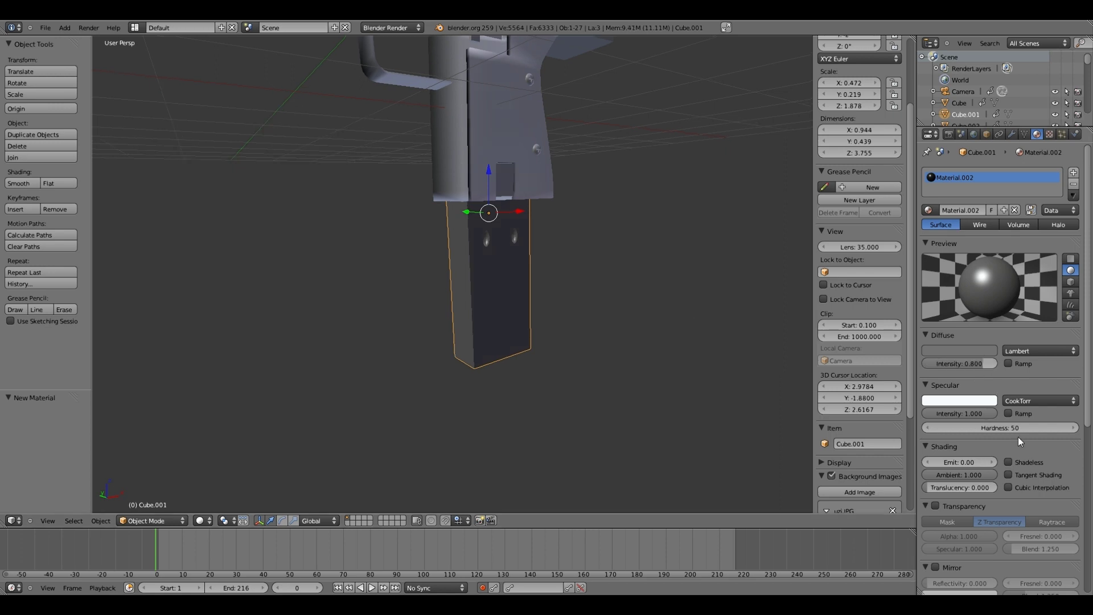
Try lower specular hardness values on the magazine material, settling on a hardness of 8
{"action": "left_click", "coordinate": [928, 429]}
{"action": "left_click", "coordinate": [928, 429]}
{"action": "left_click", "coordinate": [928, 429]}
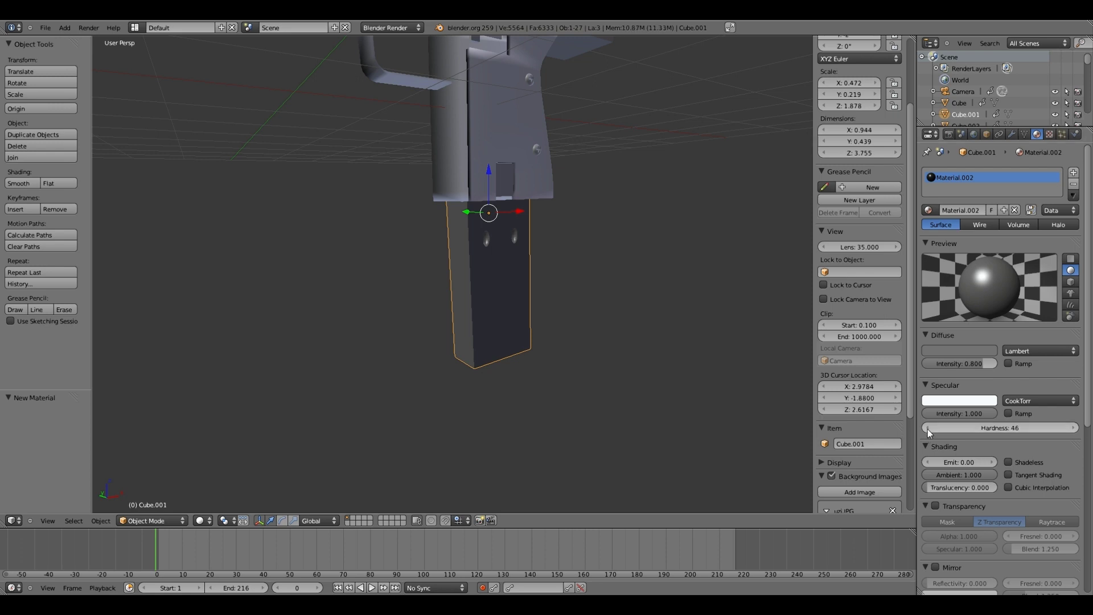
{"action": "left_click", "coordinate": [927, 429]}
{"action": "left_click", "coordinate": [927, 429]}
{"action": "left_click", "coordinate": [927, 430]}
{"action": "left_click", "coordinate": [926, 429]}
{"action": "left_click", "coordinate": [927, 430]}
{"action": "left_click", "coordinate": [925, 429]}
{"action": "left_click", "coordinate": [926, 429]}
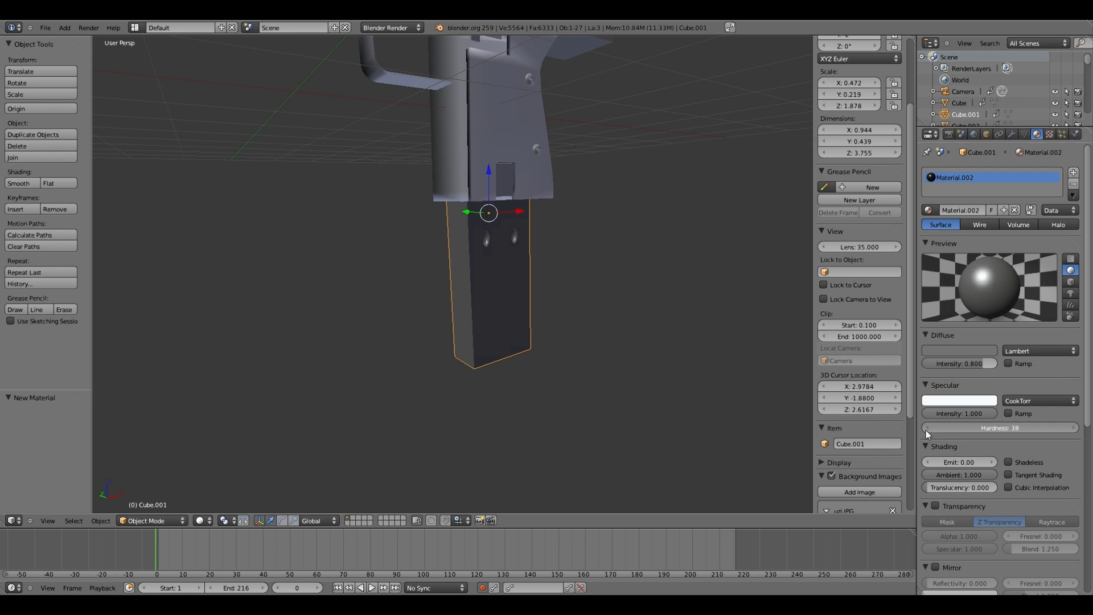
{"action": "left_click", "coordinate": [925, 429]}
{"action": "left_click", "coordinate": [925, 430]}
{"action": "left_click_drag", "start_coordinate": [1000, 428], "coordinate": [947, 421]}
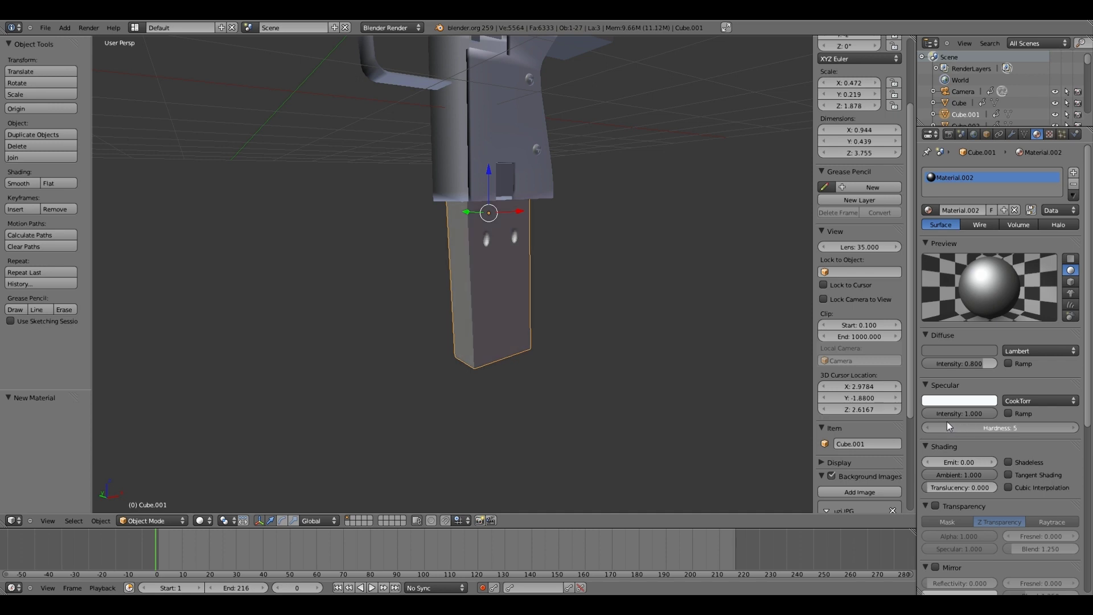
{"action": "left_click", "coordinate": [1074, 428]}
{"action": "left_click", "coordinate": [1075, 427]}
{"action": "left_click", "coordinate": [1075, 427]}
{"action": "left_click", "coordinate": [1075, 428]}
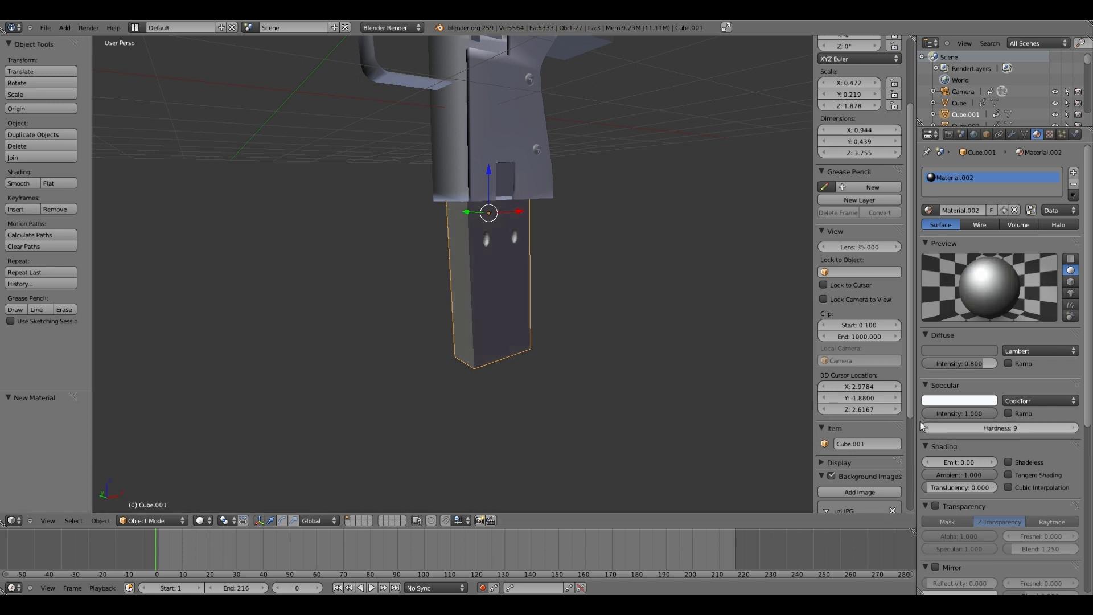
{"action": "left_click", "coordinate": [928, 430]}
{"action": "left_click", "coordinate": [927, 428]}
{"action": "left_click", "coordinate": [743, 359]}
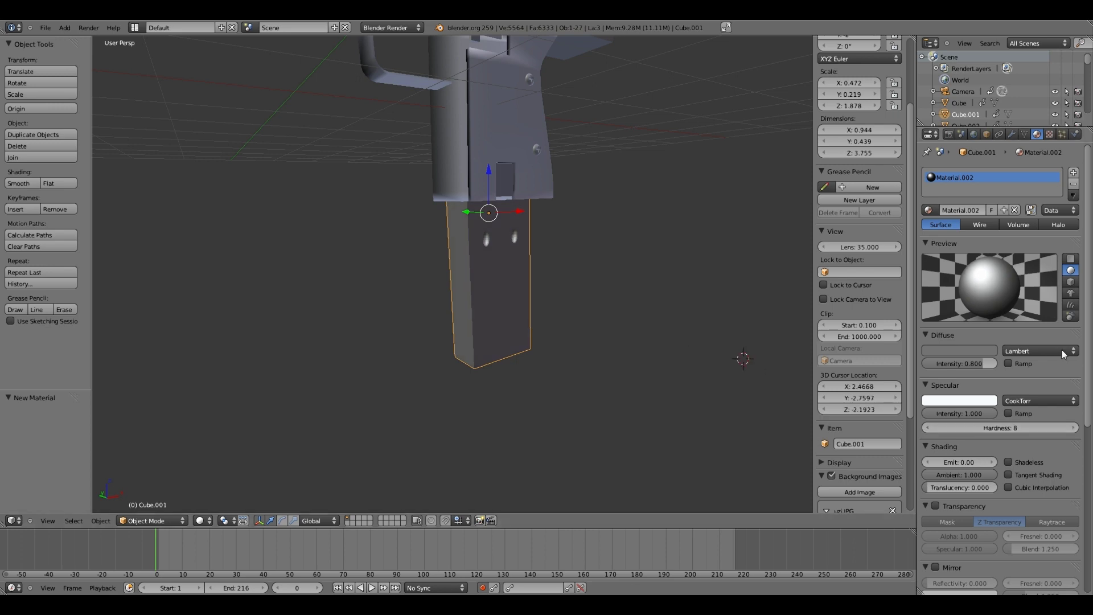
Enable mirror reflections on the magazine material with a reflectivity of 0.164
{"action": "scroll", "coordinate": [1076, 346], "scroll_direction": "down", "scroll_amount": 8}
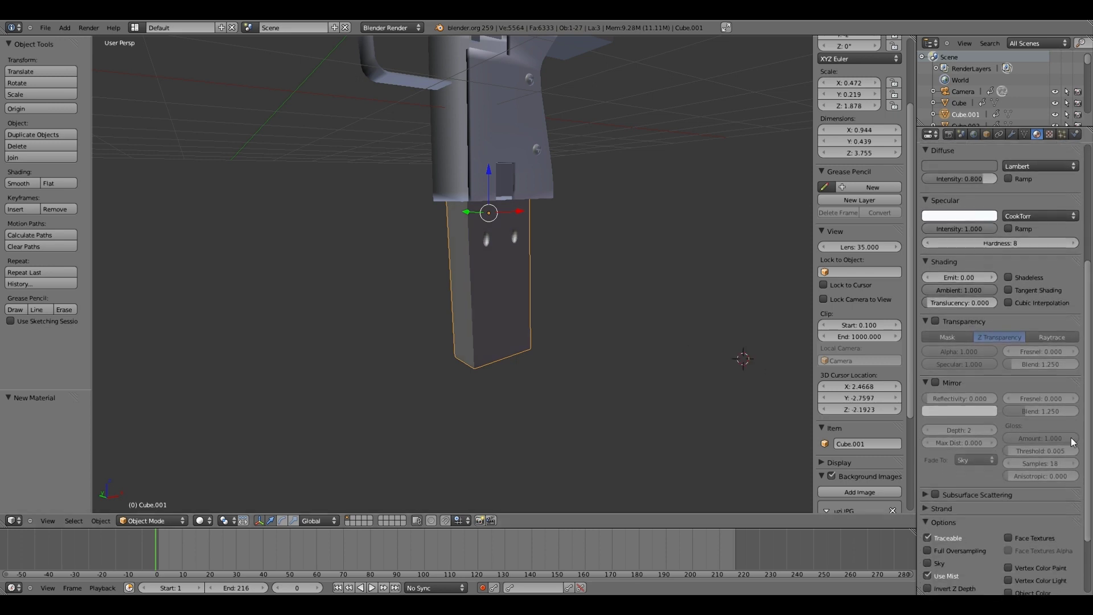
{"action": "scroll", "coordinate": [1056, 388], "scroll_direction": "down", "scroll_amount": 2}
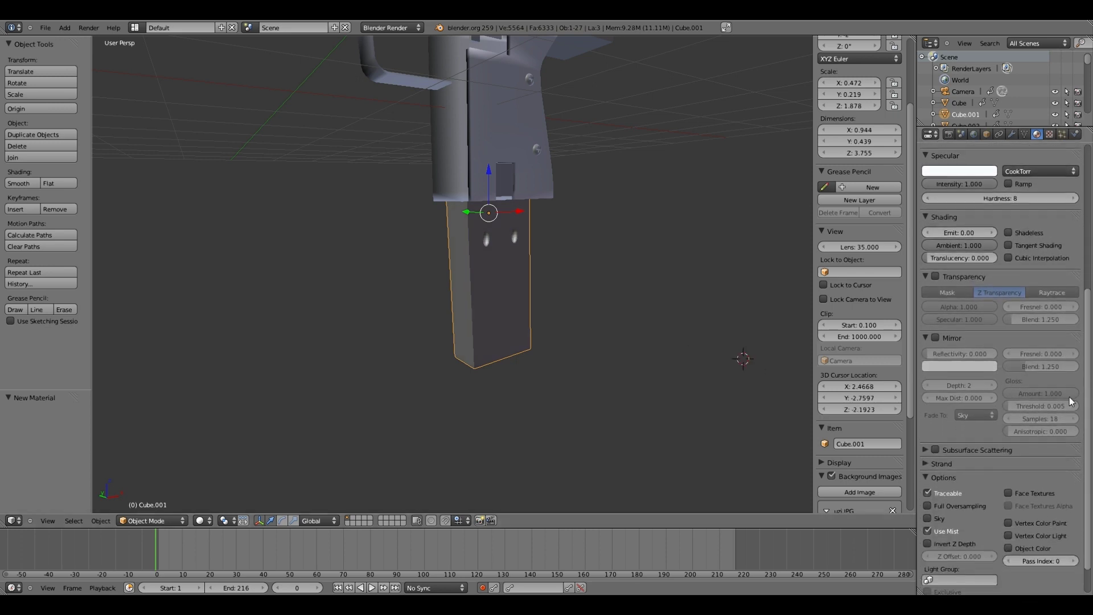
{"action": "left_click", "coordinate": [935, 338]}
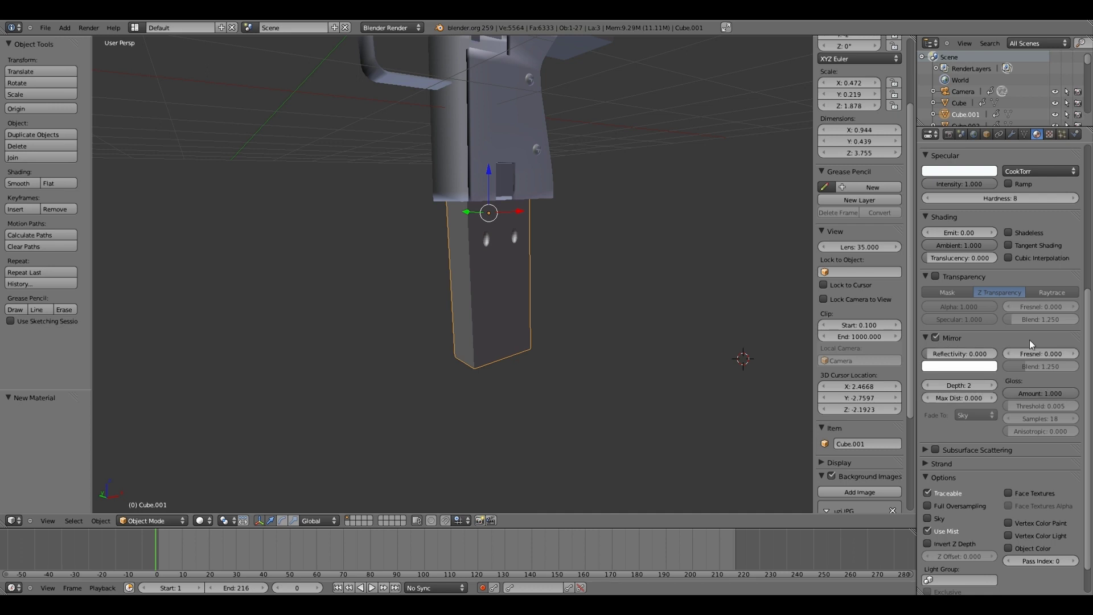
{"action": "scroll", "coordinate": [1030, 340], "scroll_direction": "down", "scroll_amount": 2}
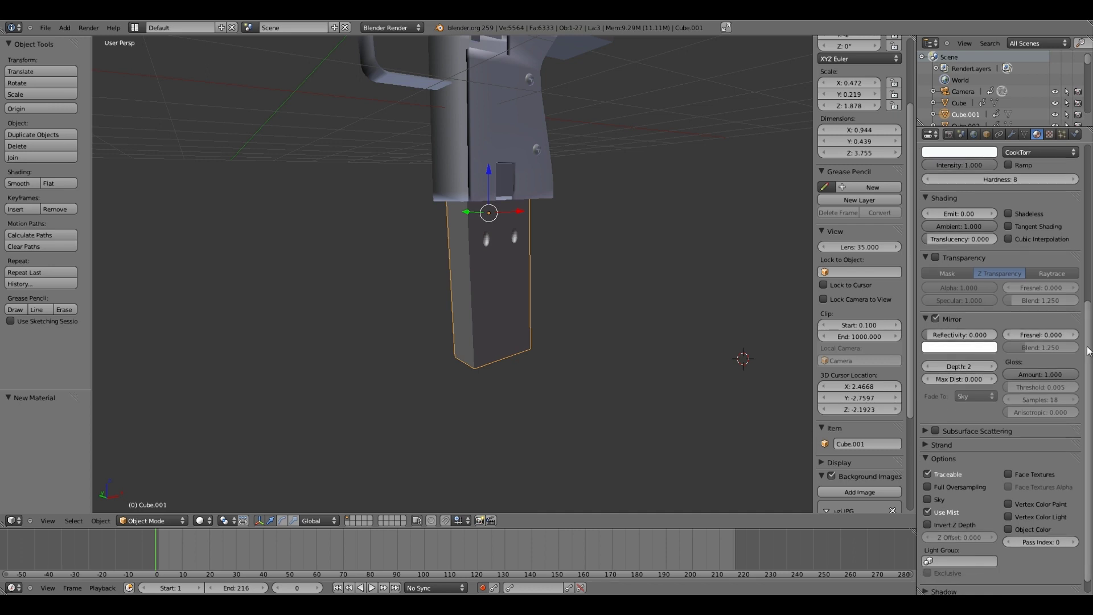
{"action": "left_click_drag", "start_coordinate": [966, 330], "coordinate": [975, 336]}
{"action": "left_click_drag", "start_coordinate": [911, 343], "coordinate": [911, 343]}
{"action": "left_click", "coordinate": [715, 361]}
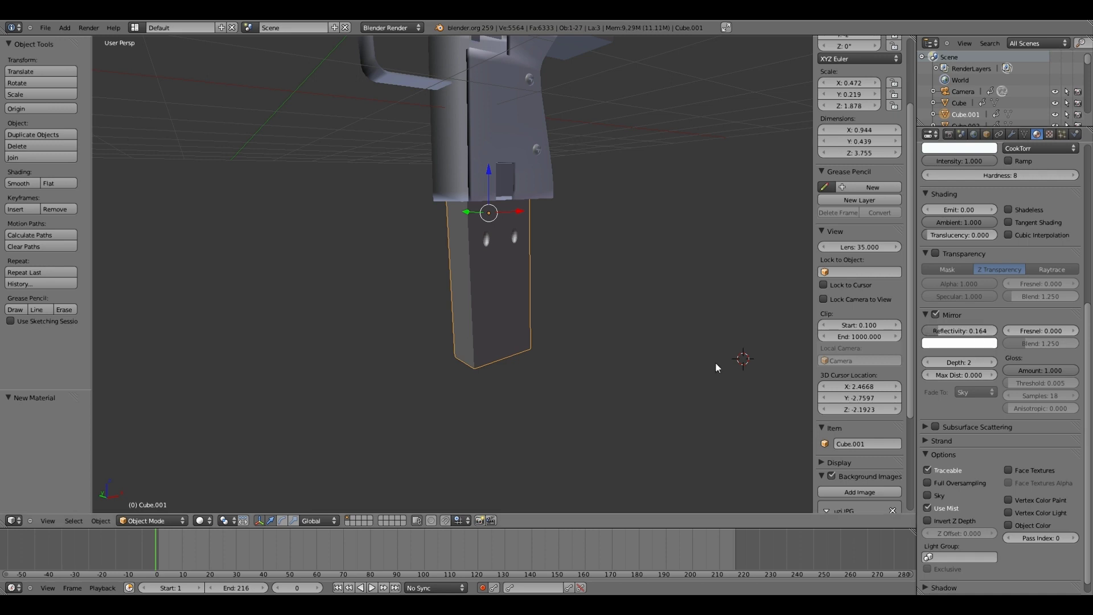
Render the gun to check the magazine's reflective material, and return to the 3D view
{"action": "middle_click_drag", "start_coordinate": [719, 358], "coordinate": [621, 316]}
{"action": "key", "text": "F12"}
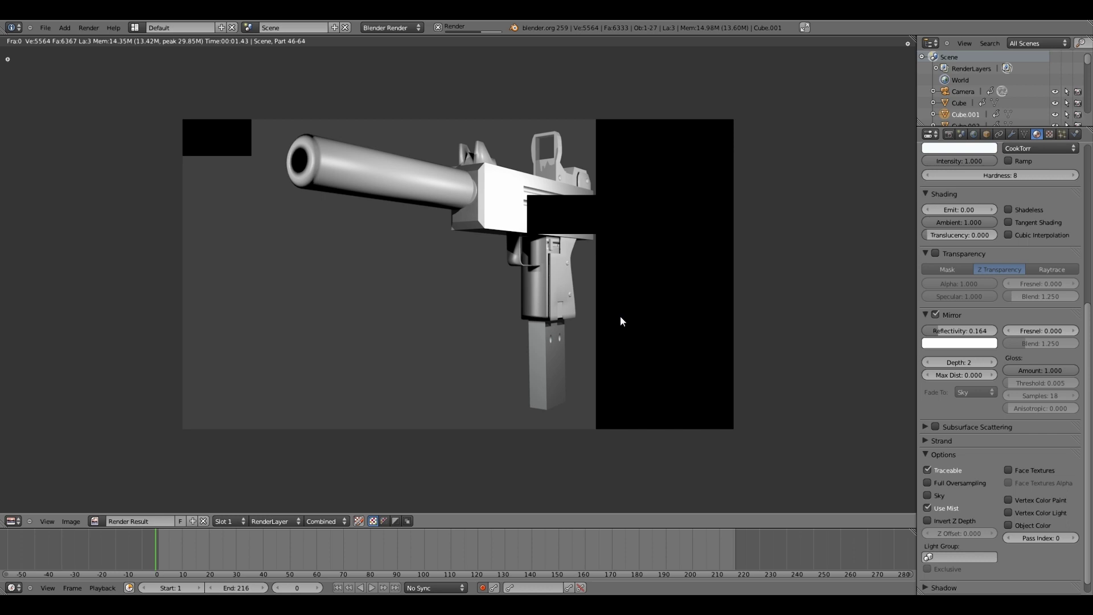
{"action": "left_click", "coordinate": [13, 521]}
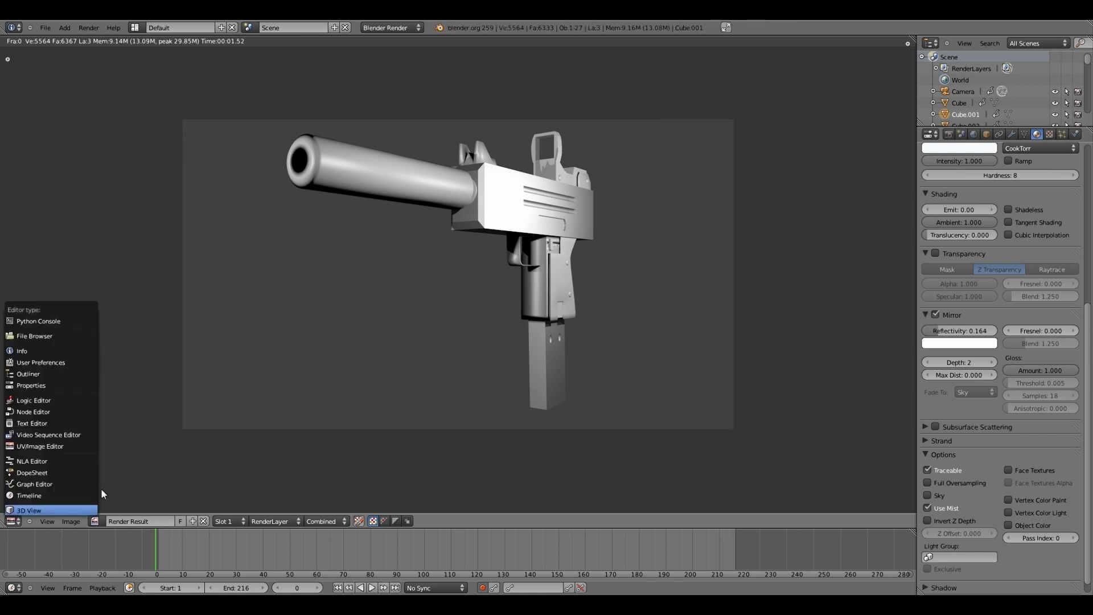
{"action": "left_click", "coordinate": [54, 508]}
Raise the magazine's mirror reflectivity to 0.297, render the gun again, and return to the 3D view
{"action": "middle_click_drag", "start_coordinate": [570, 382], "coordinate": [612, 252]}
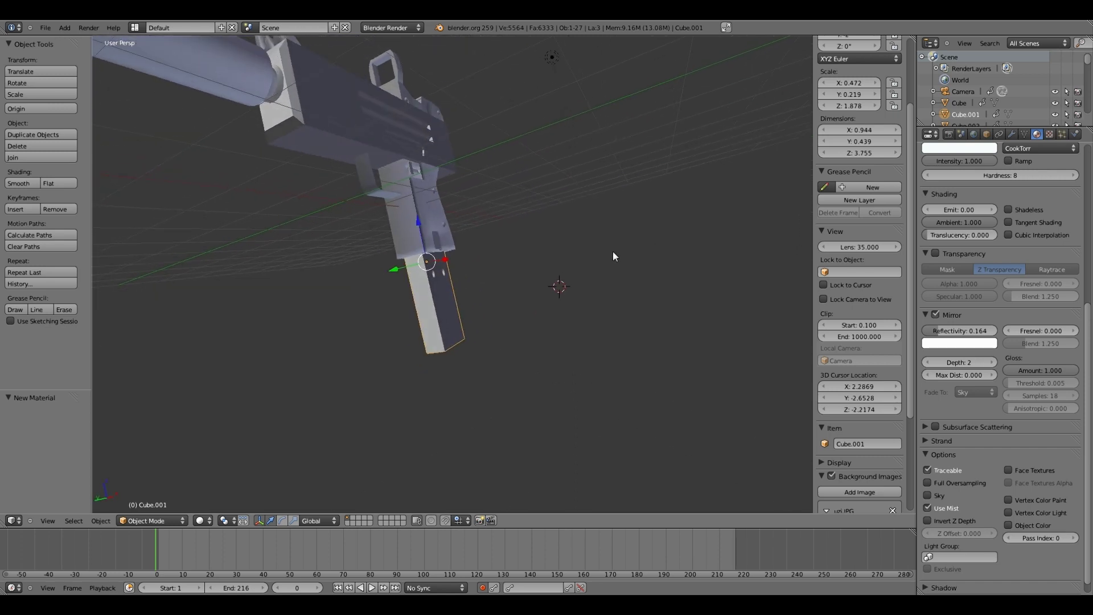
{"action": "left_click_drag", "start_coordinate": [975, 334], "coordinate": [994, 334]}
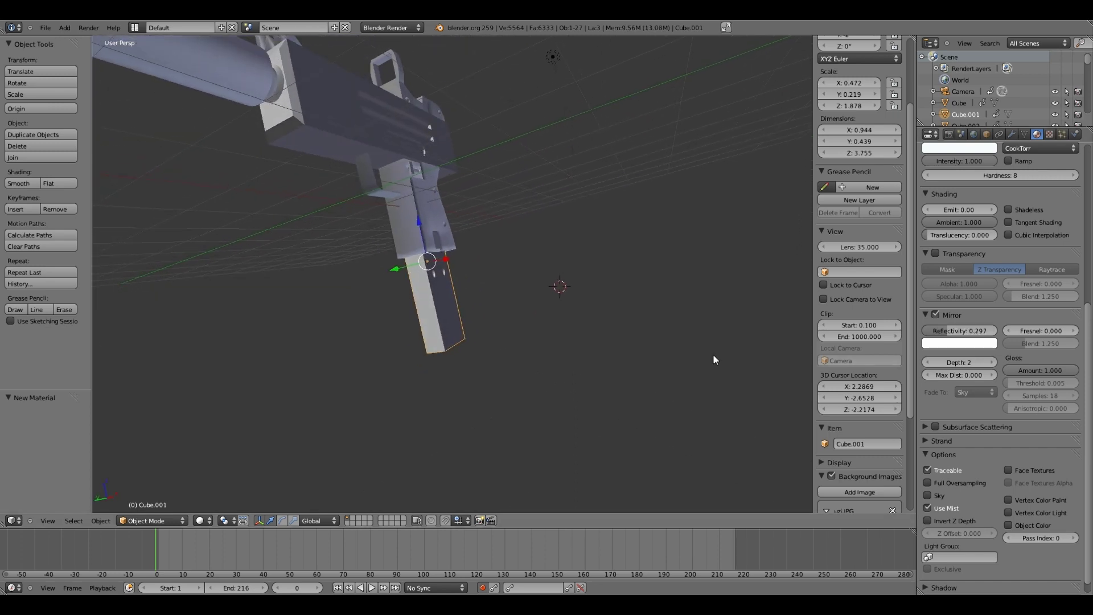
{"action": "key", "text": "F12"}
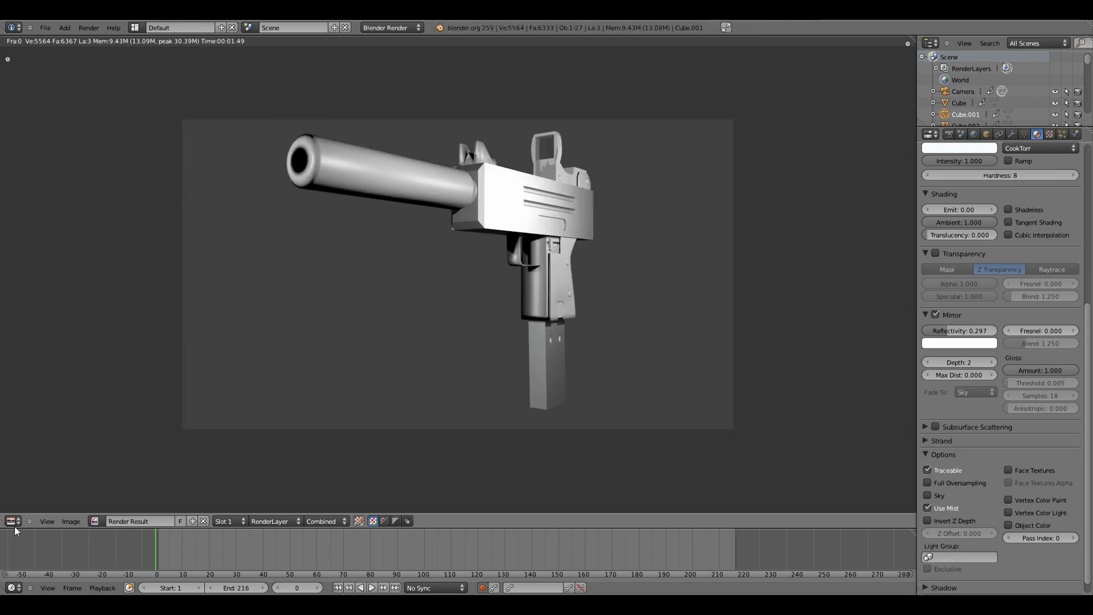
{"action": "left_click", "coordinate": [13, 521]}
{"action": "left_click", "coordinate": [28, 511]}
Deselect everything and examine the magazine's material against the rest of the gun from several angles
{"action": "middle_click_drag", "start_coordinate": [381, 402], "coordinate": [459, 428]}
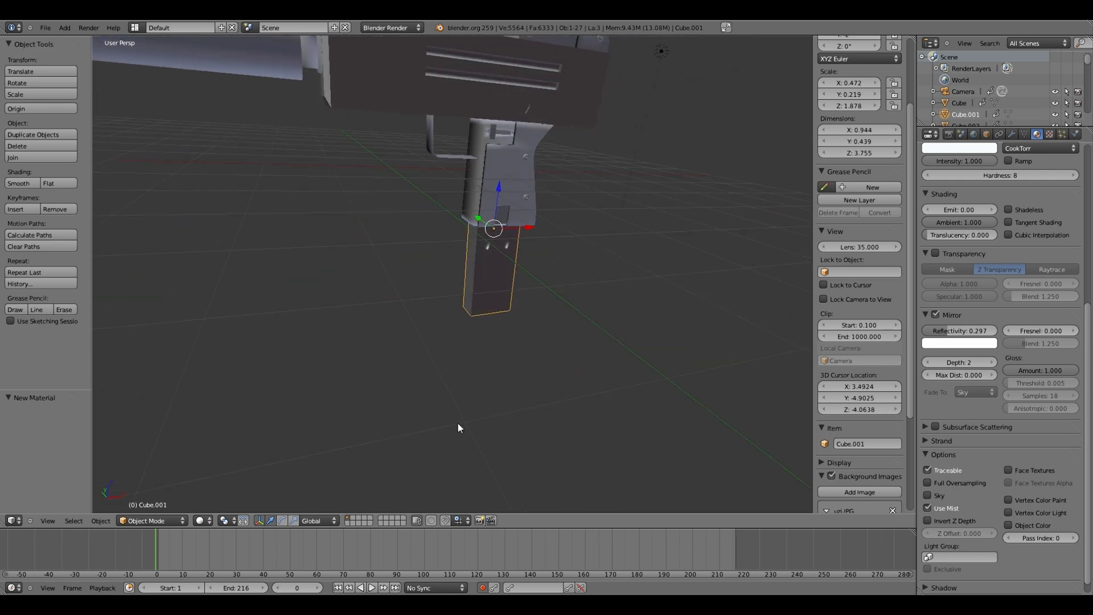
{"action": "scroll", "coordinate": [555, 372], "scroll_direction": "down", "scroll_amount": 2}
{"action": "key", "text": "a"}
{"action": "scroll", "coordinate": [571, 354], "scroll_direction": "up", "scroll_amount": 4}
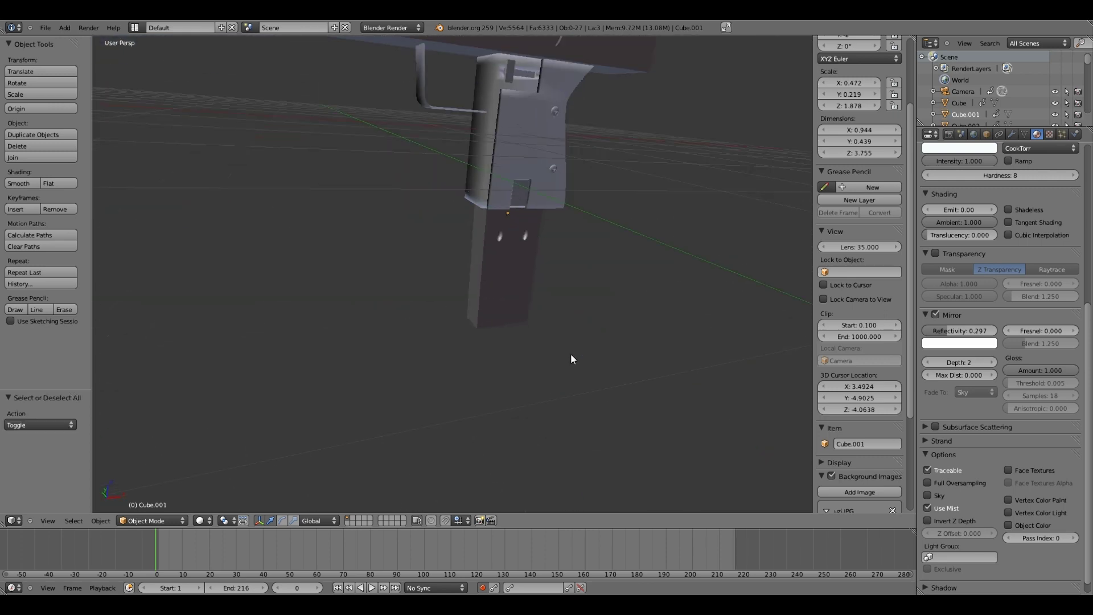
{"action": "middle_click_drag", "start_coordinate": [571, 354], "coordinate": [465, 510]}
{"action": "scroll", "coordinate": [464, 510], "scroll_direction": "down", "scroll_amount": 5}
{"action": "mouse_move", "coordinate": [518, 415]}
{"action": "middle_mouse_down"}
{"action": "mouse_move", "coordinate": [593, 398]}
{"action": "mouse_move", "coordinate": [546, 404]}
{"action": "mouse_move", "coordinate": [520, 391]}
{"action": "mouse_move", "coordinate": [535, 410]}
{"action": "middle_mouse_up"}
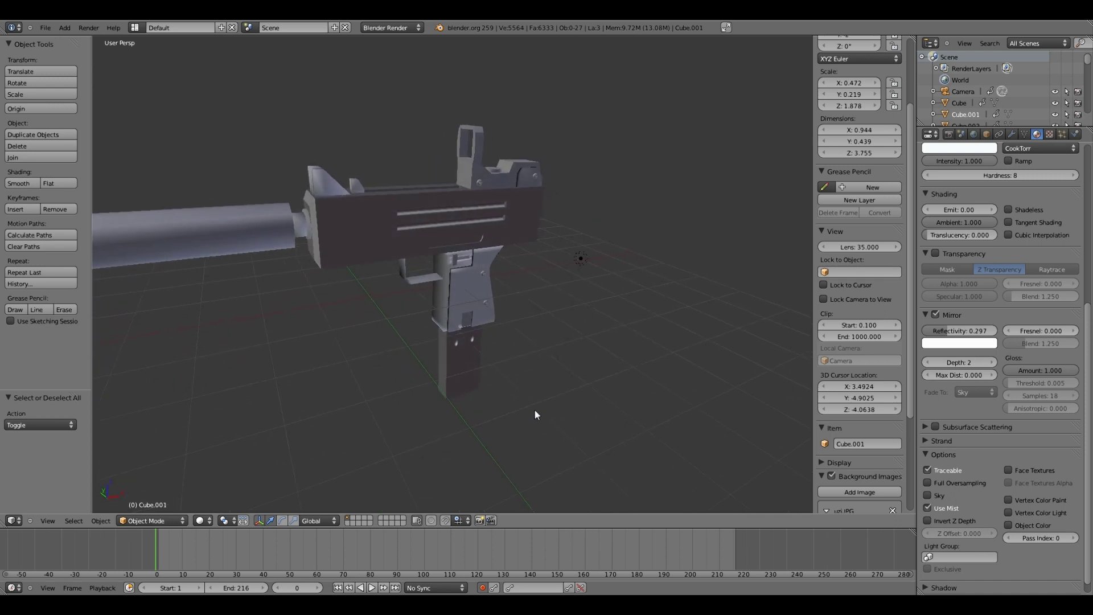
{"action": "scroll", "coordinate": [517, 371], "scroll_direction": "up", "scroll_amount": 2}
{"action": "middle_click_drag", "start_coordinate": [504, 356], "coordinate": [482, 341]}
{"action": "scroll", "coordinate": [494, 358], "scroll_direction": "down", "scroll_amount": 4}
{"action": "scroll", "coordinate": [531, 375], "scroll_direction": "up", "scroll_amount": 3}
Add a cube and move it along the axes until it stands beside the gun's grip
{"action": "key", "text": "shift+a"}
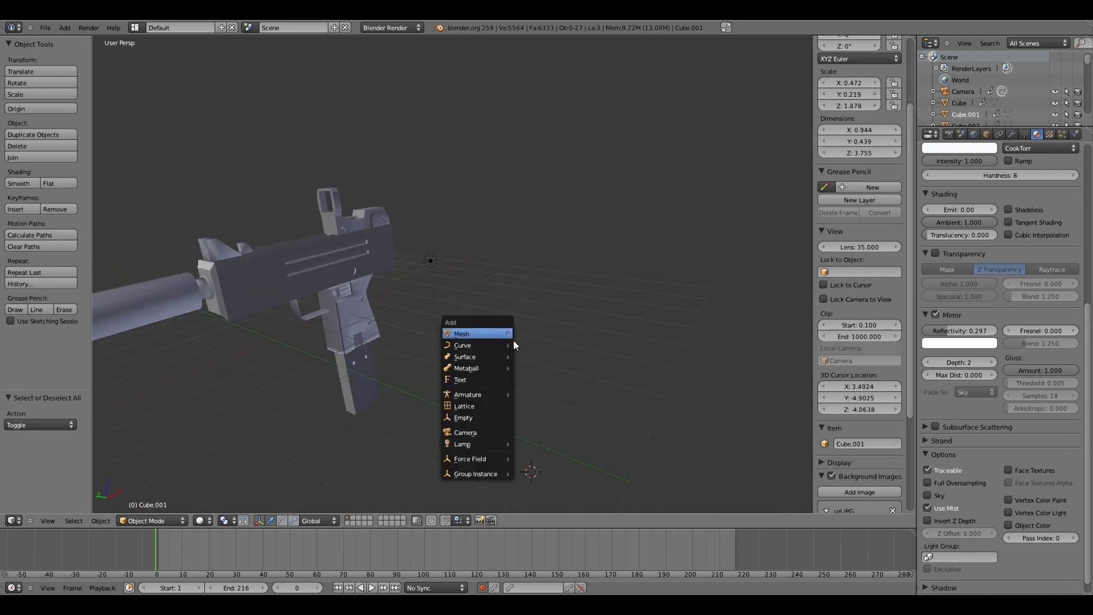
{"action": "left_click", "coordinate": [534, 345]}
{"action": "left_click_drag", "start_coordinate": [537, 431], "coordinate": [538, 220]}
{"action": "left_click_drag", "start_coordinate": [483, 254], "coordinate": [471, 252]}
{"action": "middle_click_drag", "start_coordinate": [601, 293], "coordinate": [561, 320]}
{"action": "left_click_drag", "start_coordinate": [525, 257], "coordinate": [438, 290]}
{"action": "middle_click_drag", "start_coordinate": [483, 300], "coordinate": [521, 297]}
{"action": "key", "text": "g"}
{"action": "key", "text": "y"}
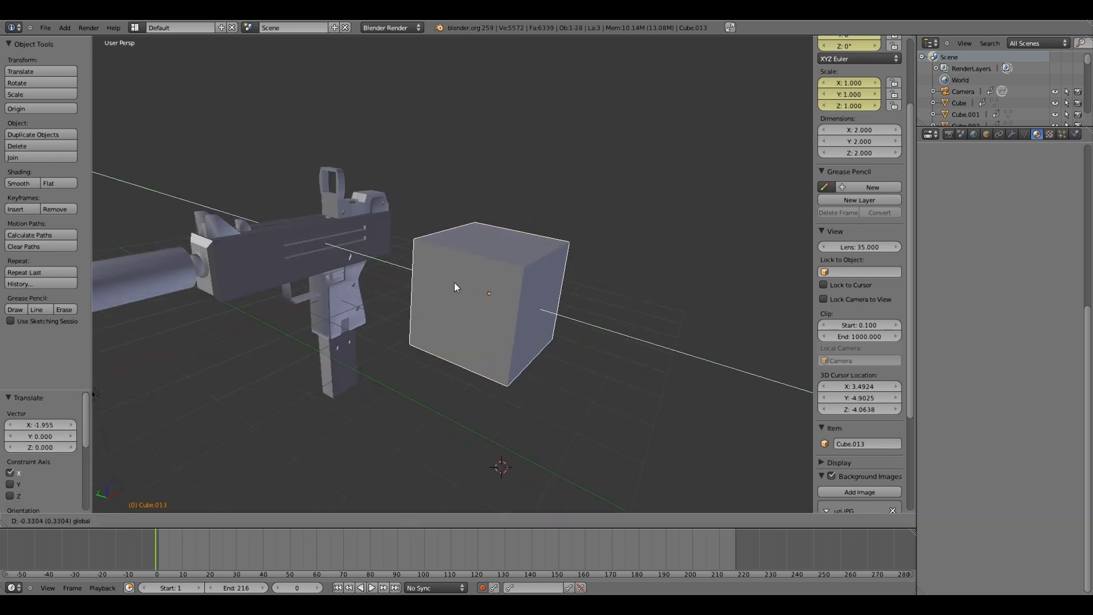
{"action": "left_click", "coordinate": [454, 283]}
Give the cube beside the gun a new material
{"action": "middle_click_drag", "start_coordinate": [675, 296], "coordinate": [668, 274]}
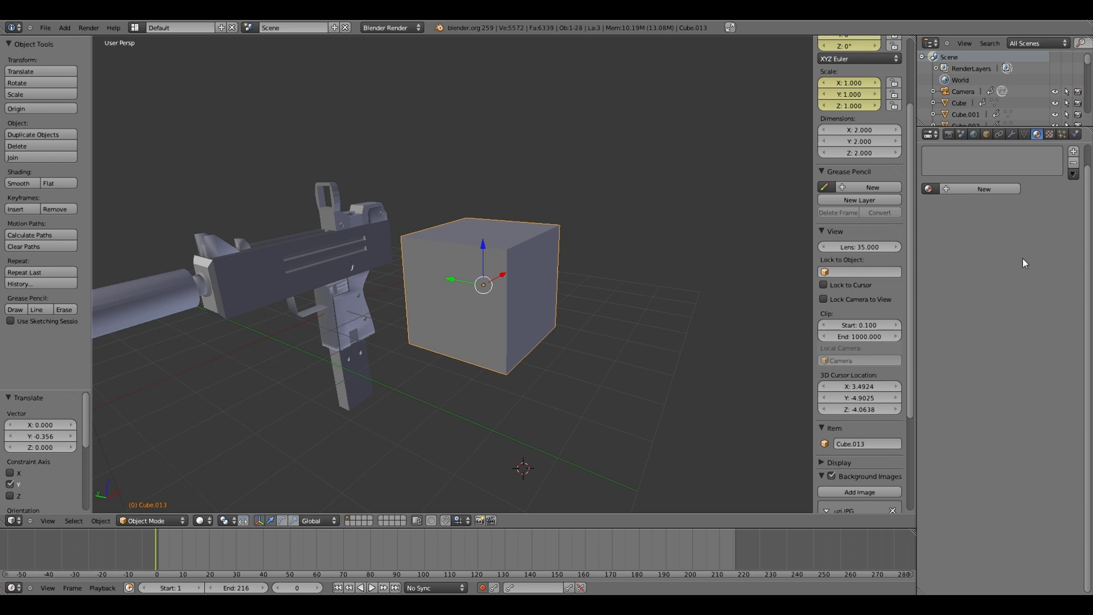
{"action": "scroll", "coordinate": [1023, 263], "scroll_direction": "up", "scroll_amount": 1}
{"action": "left_click", "coordinate": [984, 211]}
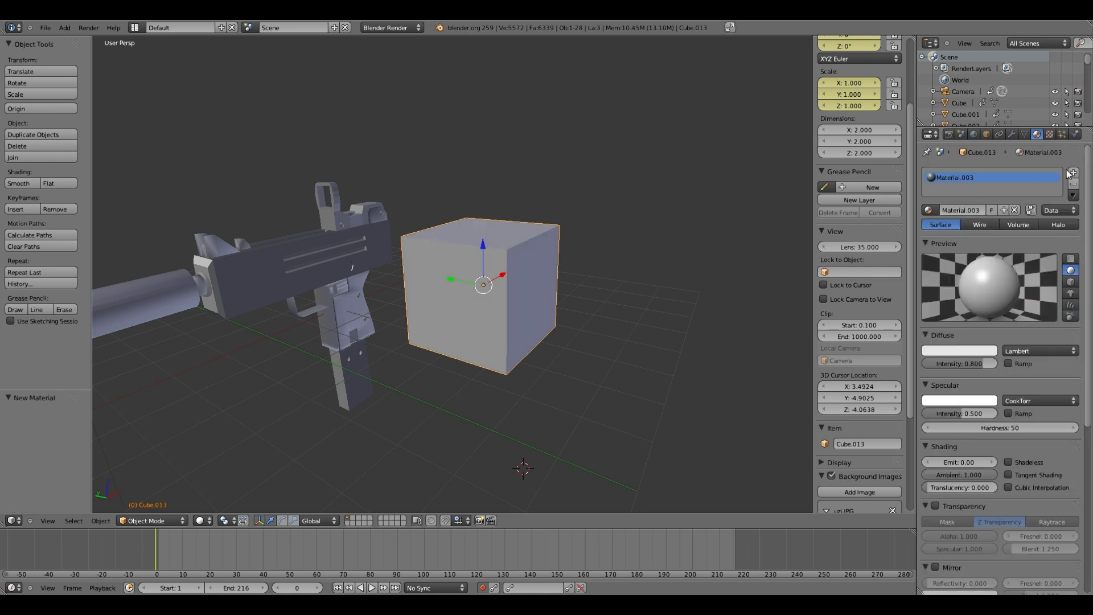
Add a new texture to the cube's material and set its type to Image or Movie
{"action": "left_click", "coordinate": [1050, 134]}
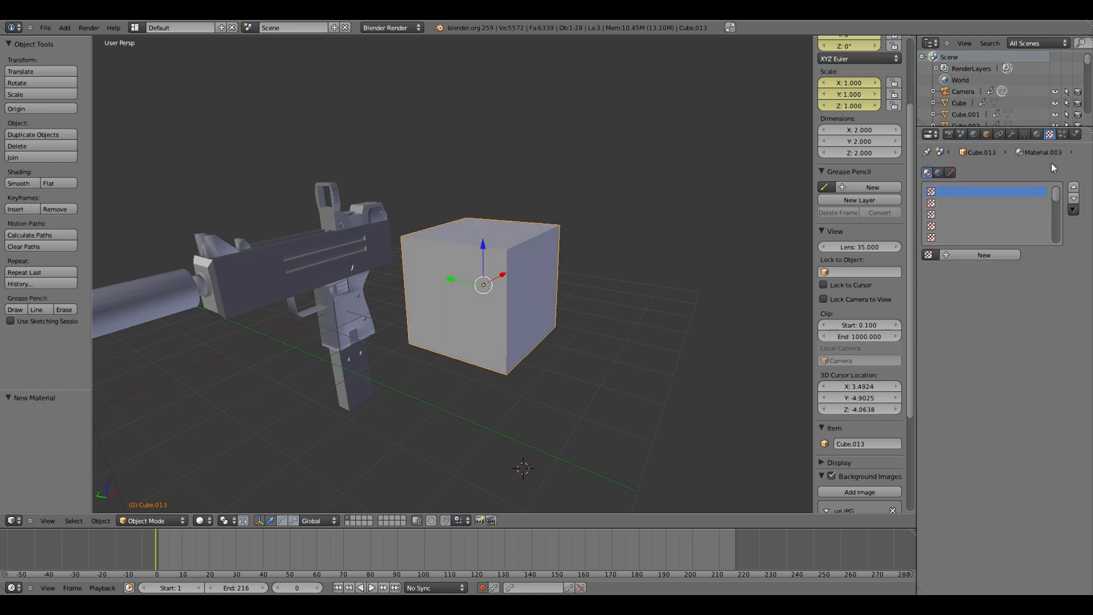
{"action": "left_click", "coordinate": [969, 260]}
{"action": "scroll", "coordinate": [1064, 265], "scroll_direction": "down", "scroll_amount": 1}
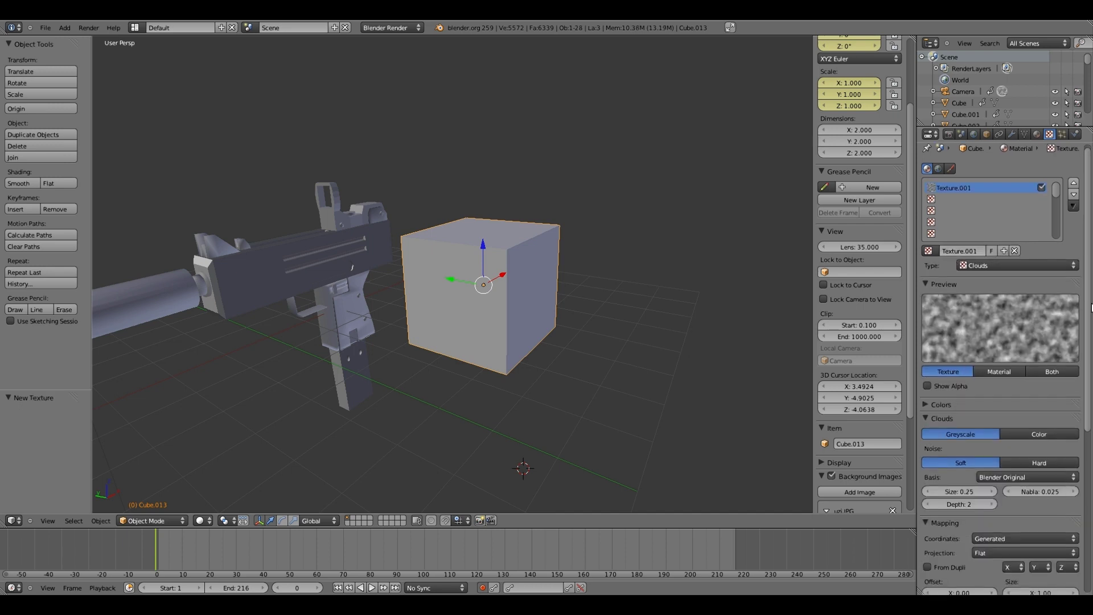
{"action": "left_click", "coordinate": [1060, 259]}
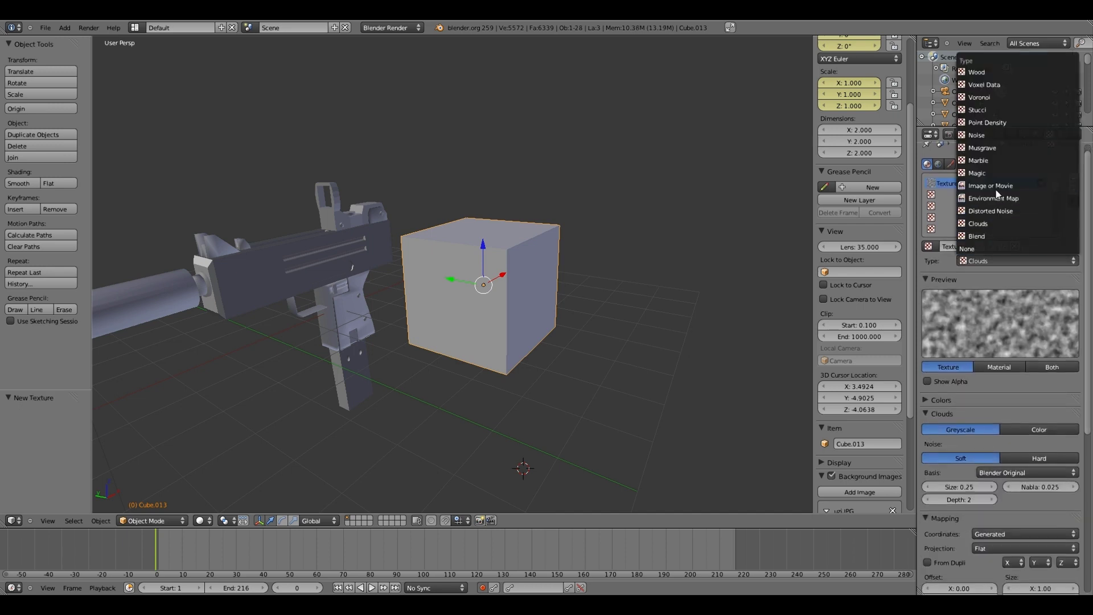
{"action": "left_click", "coordinate": [995, 188]}
Load ak wood.jpg from the Textures folder as the texture's image
{"action": "scroll", "coordinate": [1089, 319], "scroll_direction": "down", "scroll_amount": 5}
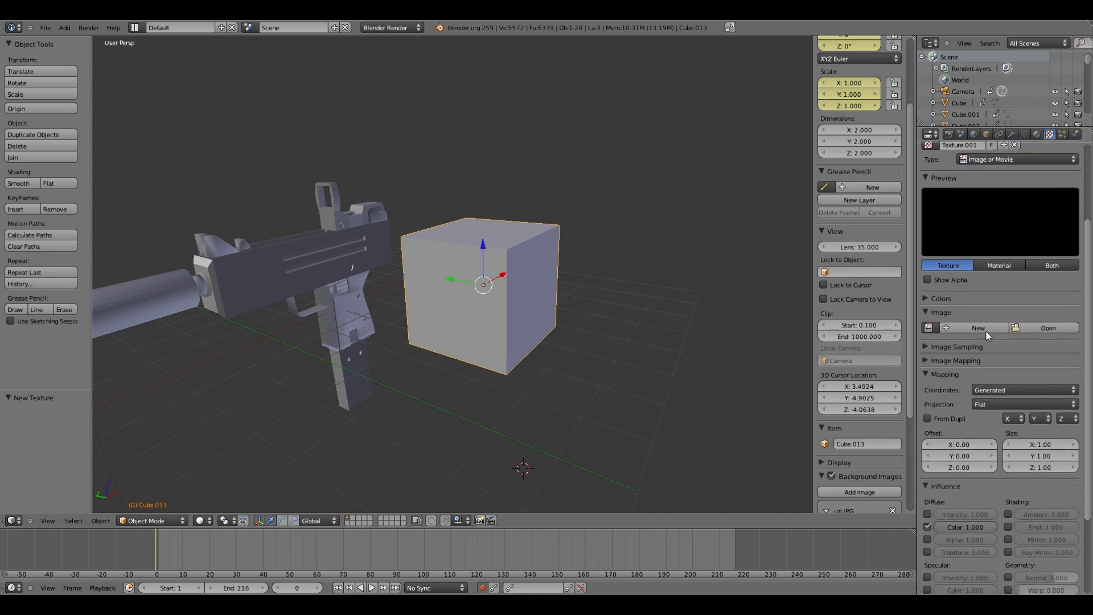
{"action": "left_click", "coordinate": [1033, 330]}
{"action": "left_click", "coordinate": [171, 108]}
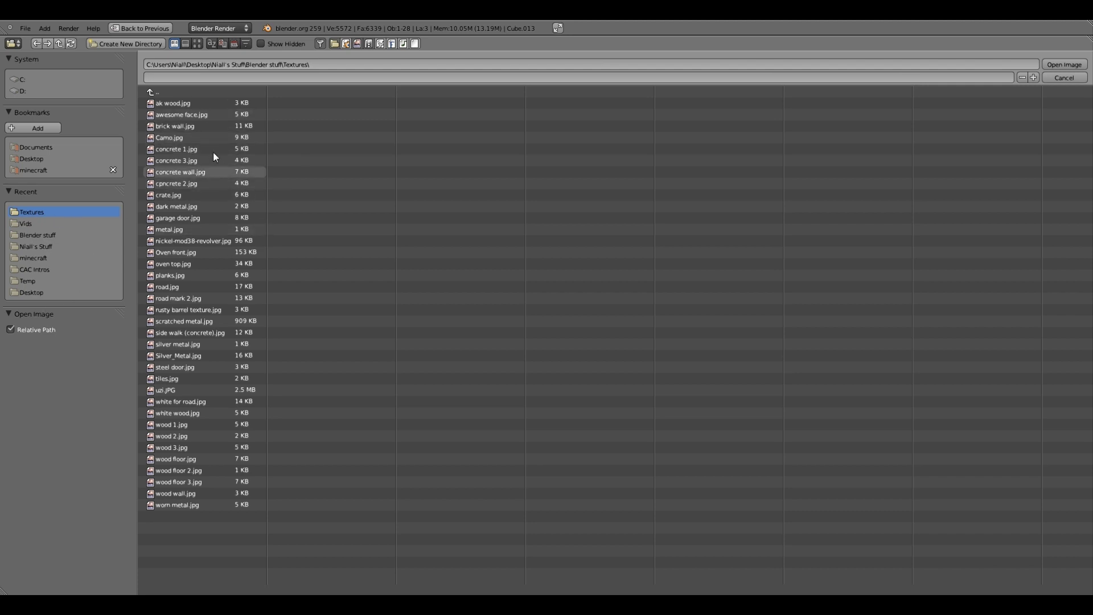
{"action": "double_click", "coordinate": [181, 105]}
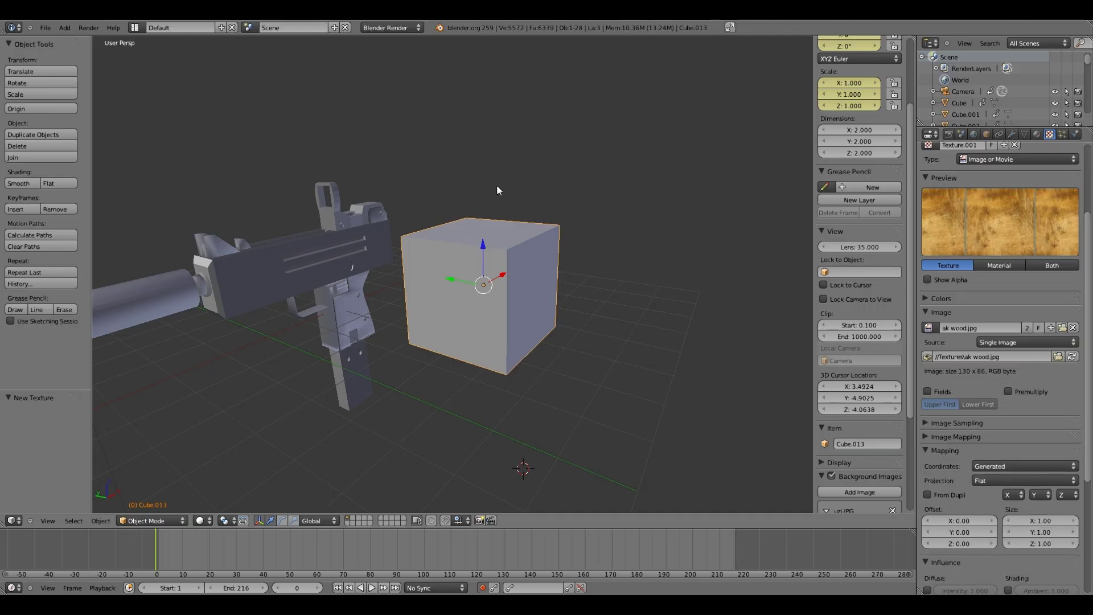
Set the wood texture's mapping projection to Cube
{"action": "left_click_drag", "start_coordinate": [1086, 280], "coordinate": [1087, 330]}
{"action": "scroll", "coordinate": [1005, 396], "scroll_direction": "down", "scroll_amount": 3}
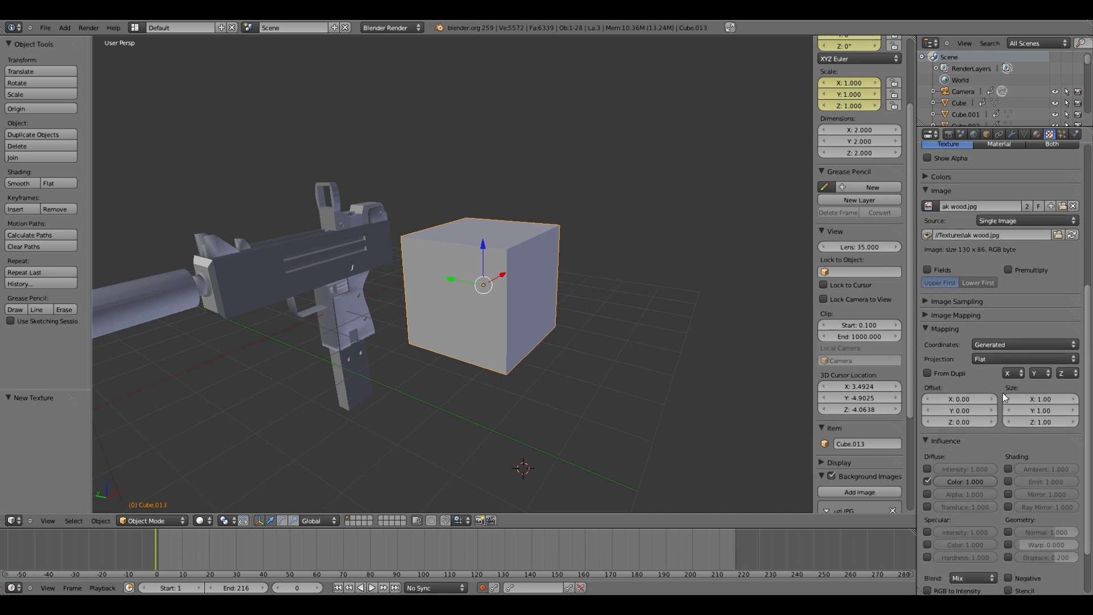
{"action": "left_click", "coordinate": [1002, 357]}
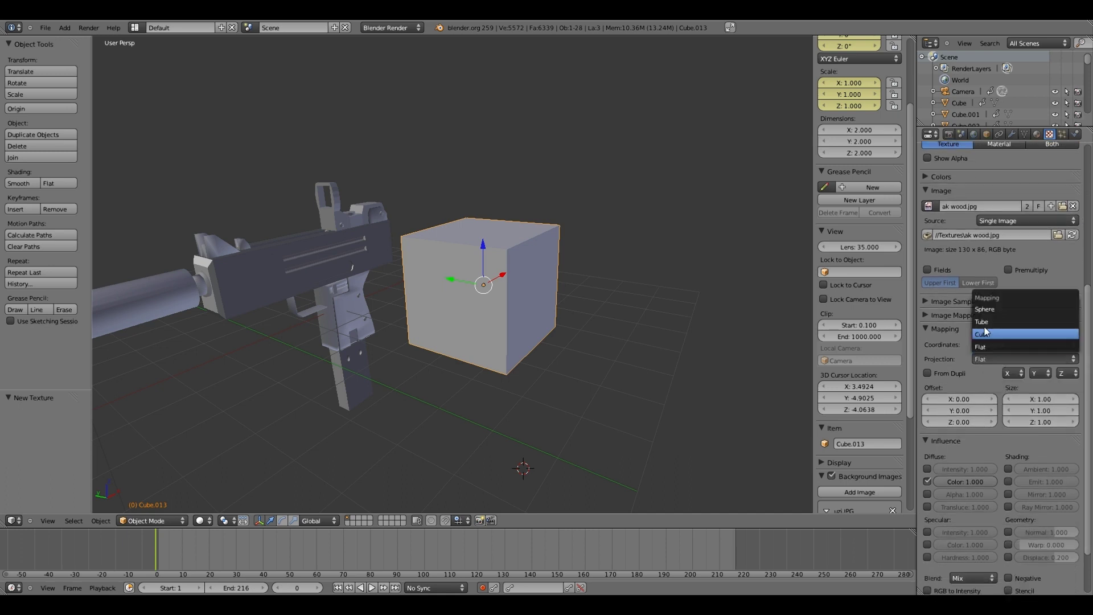
{"action": "left_click", "coordinate": [988, 334]}
{"action": "scroll", "coordinate": [988, 334], "scroll_direction": "up", "scroll_amount": 15}
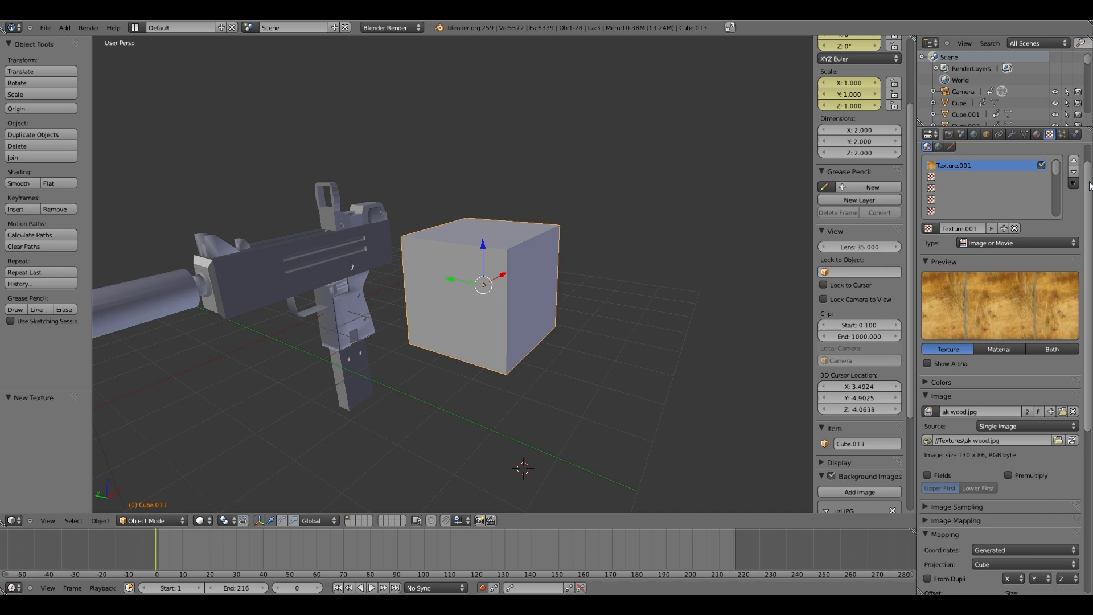
Rotate the camera about -13.4° around the Z axis, render the gun with the cube, and return to the 3D view
{"action": "left_click", "coordinate": [602, 408]}
{"action": "scroll", "coordinate": [598, 401], "scroll_direction": "down", "scroll_amount": 8}
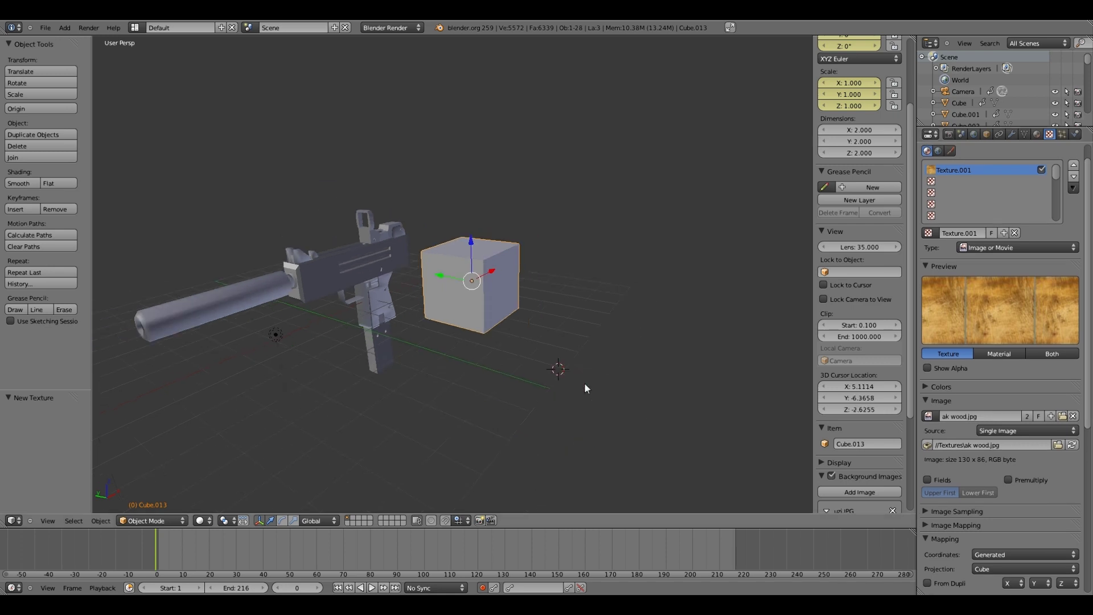
{"action": "middle_click_drag", "start_coordinate": [420, 385], "coordinate": [490, 335]}
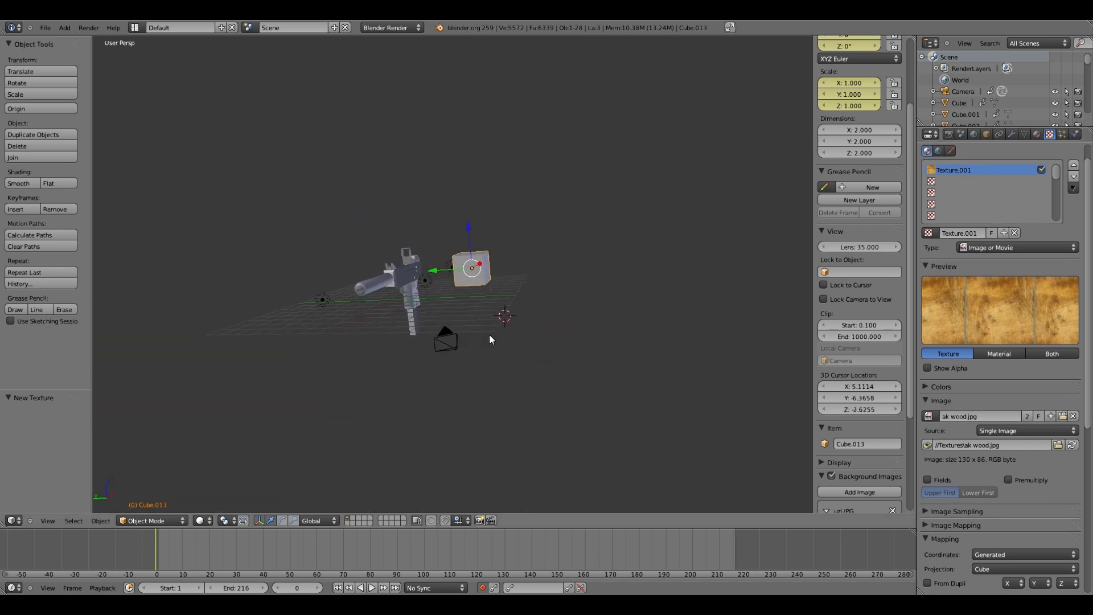
{"action": "right_click", "coordinate": [443, 343]}
{"action": "left_click", "coordinate": [282, 522]}
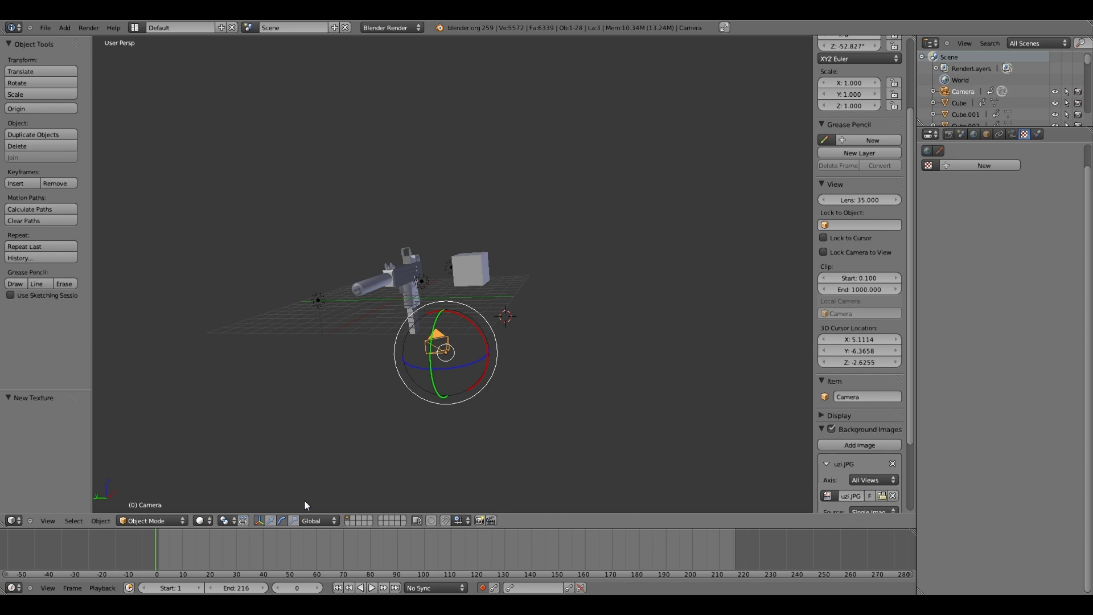
{"action": "key", "text": "r"}
{"action": "key", "text": "z"}
{"action": "left_click", "coordinate": [468, 367]}
{"action": "key", "text": "F12"}
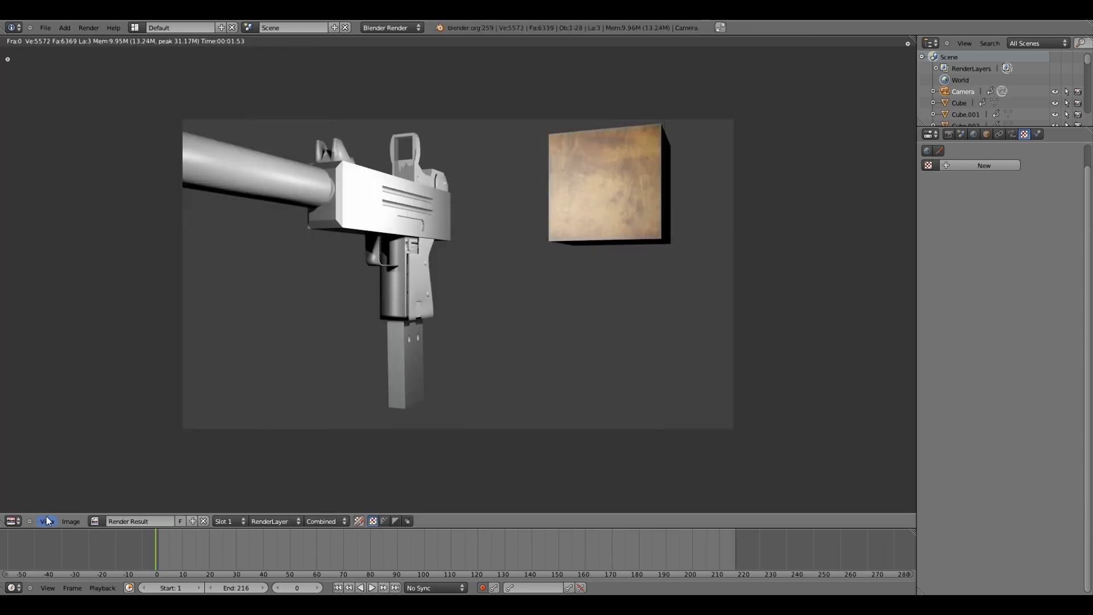
{"action": "key", "text": "Escape"}
Move the textured cube along the axes until it sits between the camera and the gun, and render the scene
{"action": "right_click", "coordinate": [470, 273]}
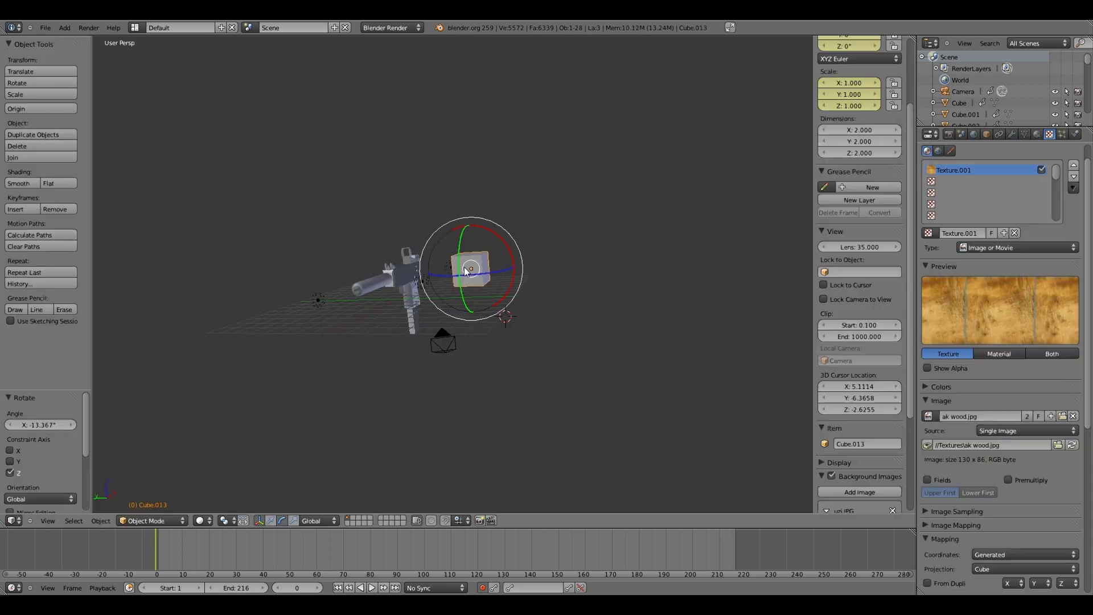
{"action": "middle_click_drag", "start_coordinate": [435, 346], "coordinate": [414, 361]}
{"action": "left_click", "coordinate": [270, 520]}
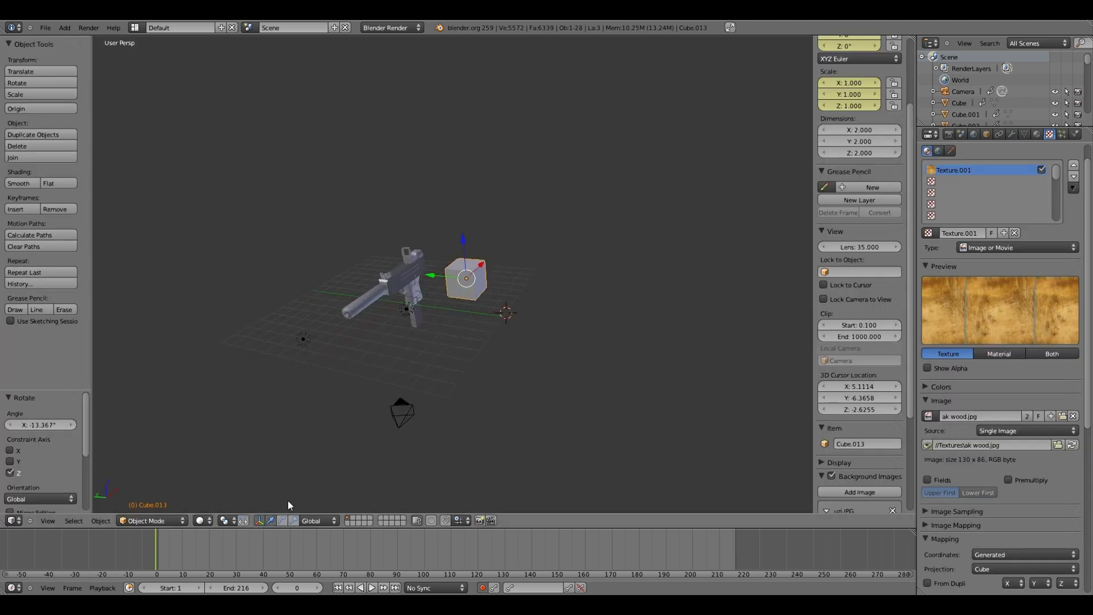
{"action": "left_click_drag", "start_coordinate": [478, 265], "coordinate": [456, 340]}
{"action": "mouse_move", "coordinate": [379, 320]}
{"action": "left_mouse_down"}
{"action": "mouse_move", "coordinate": [350, 318]}
{"action": "mouse_move", "coordinate": [380, 309]}
{"action": "mouse_move", "coordinate": [382, 318]}
{"action": "left_mouse_up"}
{"action": "left_click", "coordinate": [374, 288]}
{"action": "middle_click_drag", "start_coordinate": [403, 321], "coordinate": [404, 283]}
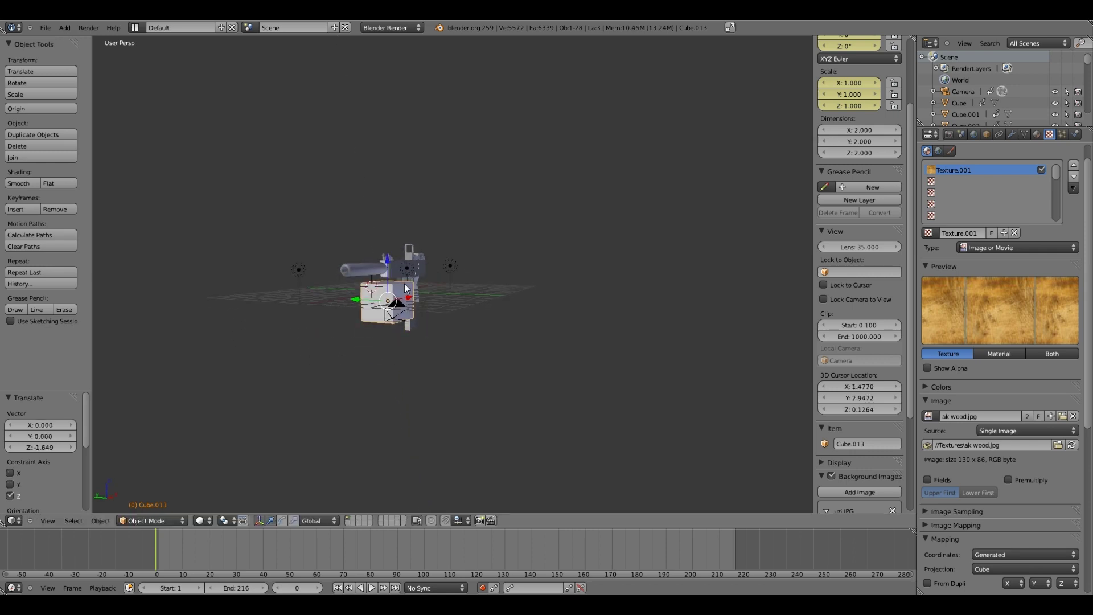
{"action": "left_click_drag", "start_coordinate": [386, 270], "coordinate": [387, 260]}
{"action": "middle_click_drag", "start_coordinate": [401, 302], "coordinate": [403, 333]}
{"action": "left_click_drag", "start_coordinate": [410, 322], "coordinate": [423, 318]}
{"action": "key", "text": "F12"}
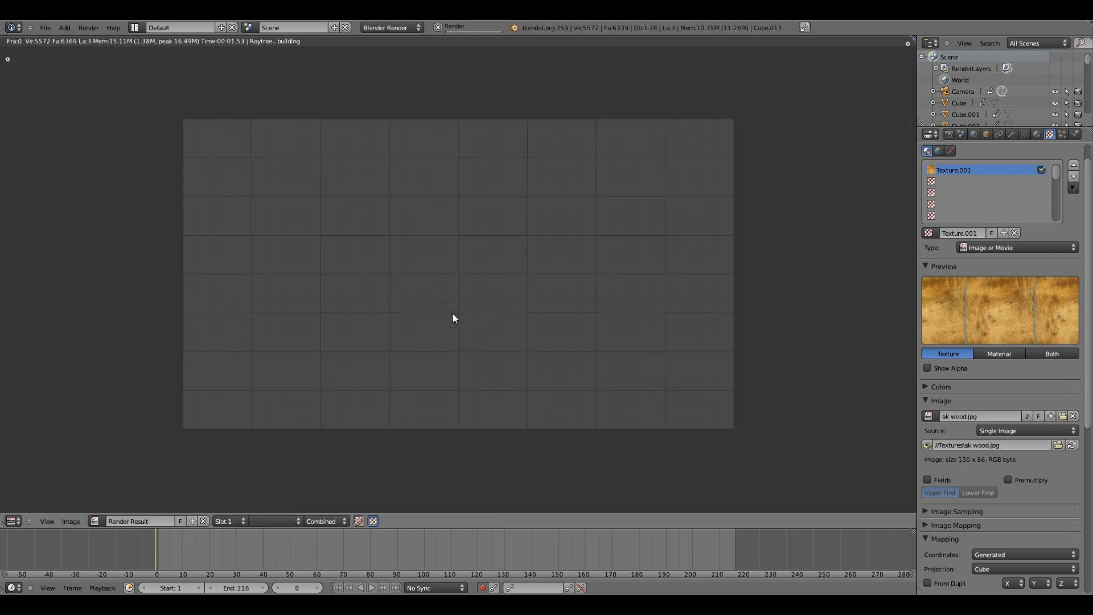